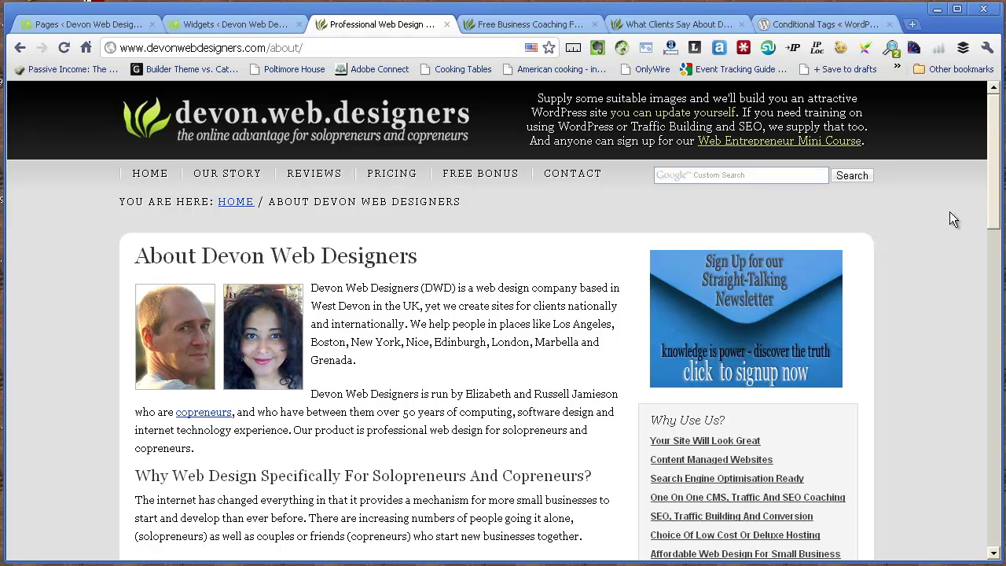
Compare the sidebar widgets on the About, Free Business Coaching and Client Reviews pages.
{"action": "left_click_drag", "start_coordinate": [995, 201], "coordinate": [995, 179]}
{"action": "left_click", "coordinate": [498, 28]}
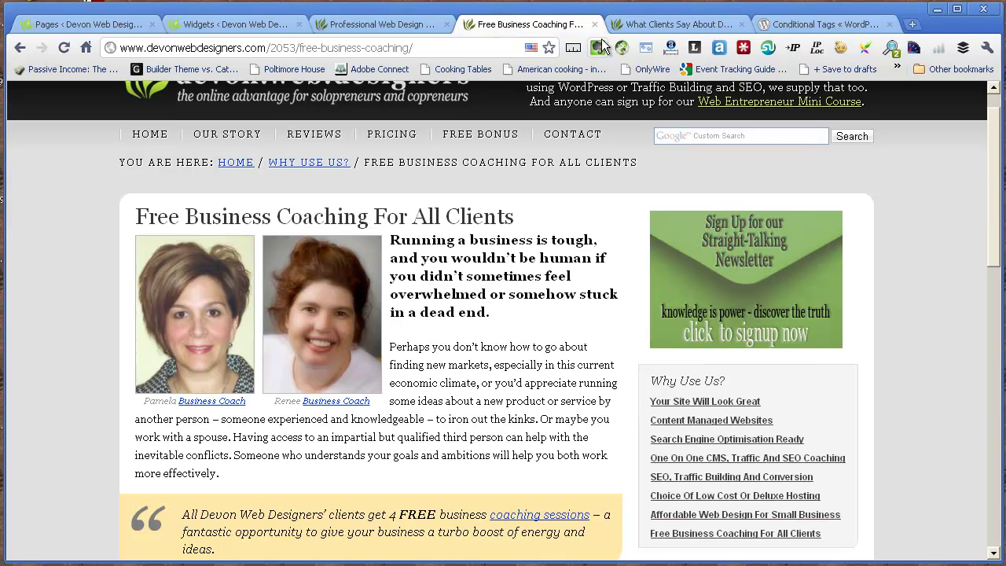
{"action": "left_click", "coordinate": [629, 28]}
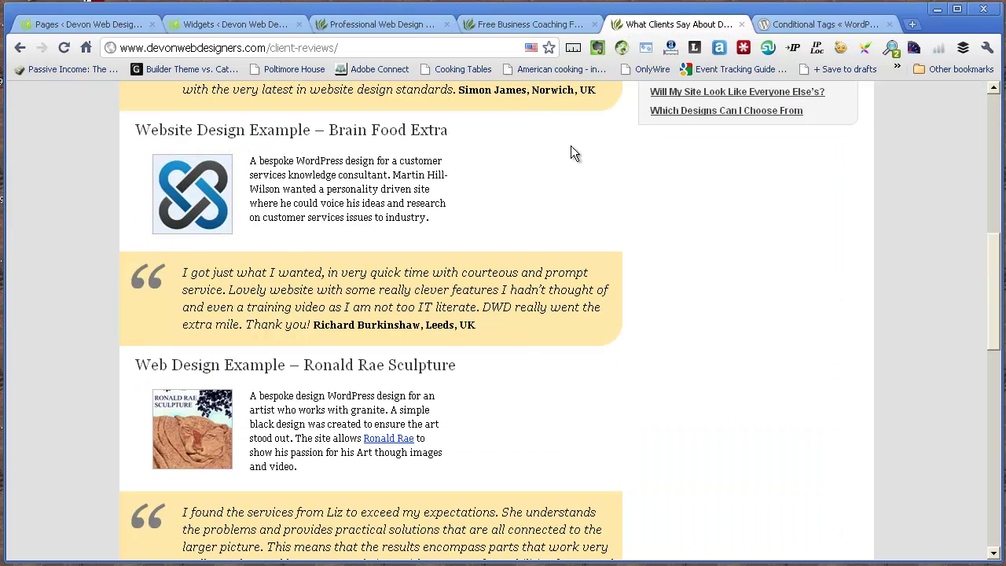
{"action": "left_click_drag", "start_coordinate": [997, 290], "coordinate": [998, 192]}
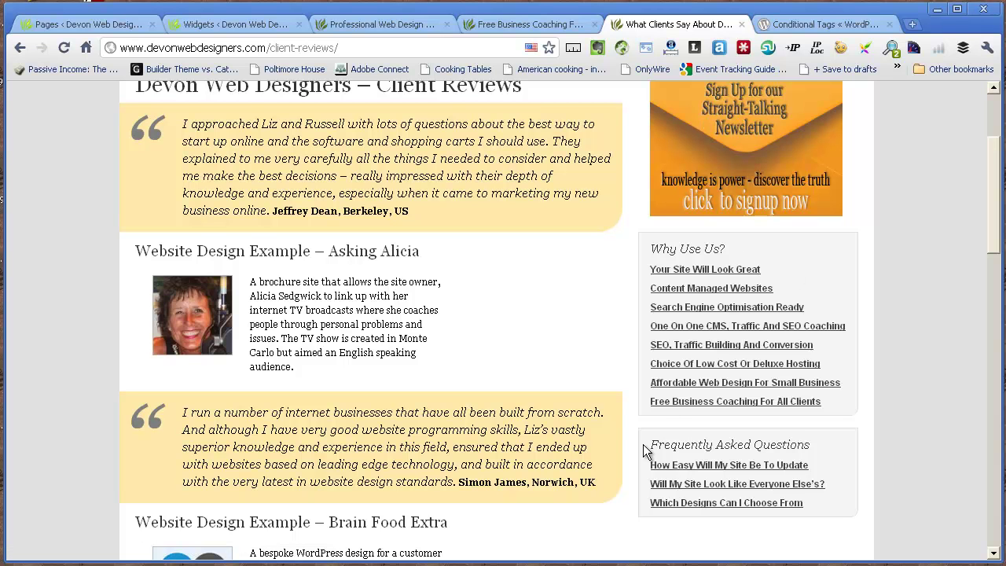
{"action": "left_click", "coordinate": [533, 27]}
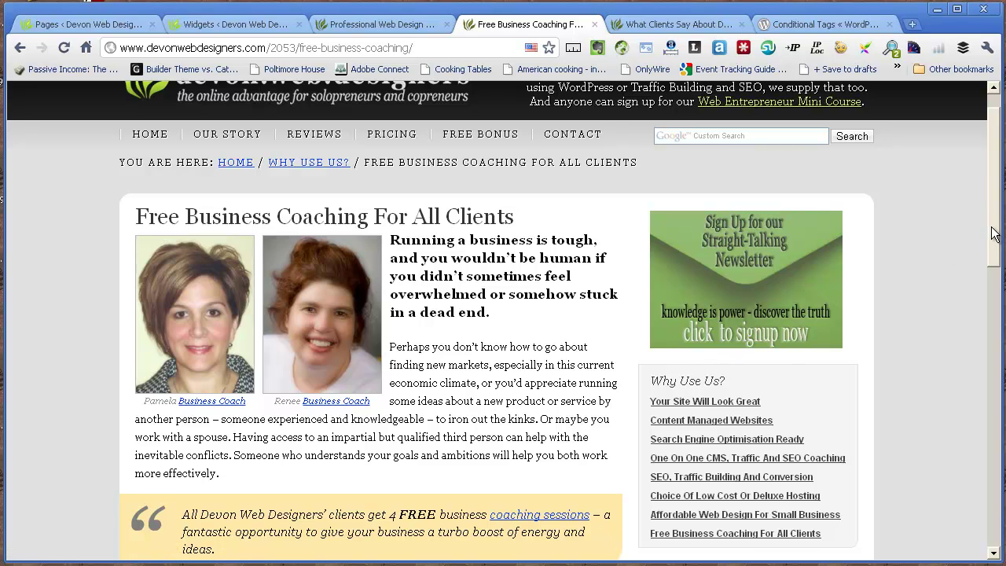
{"action": "scroll", "coordinate": [994, 234], "scroll_direction": "down", "scroll_amount": 3}
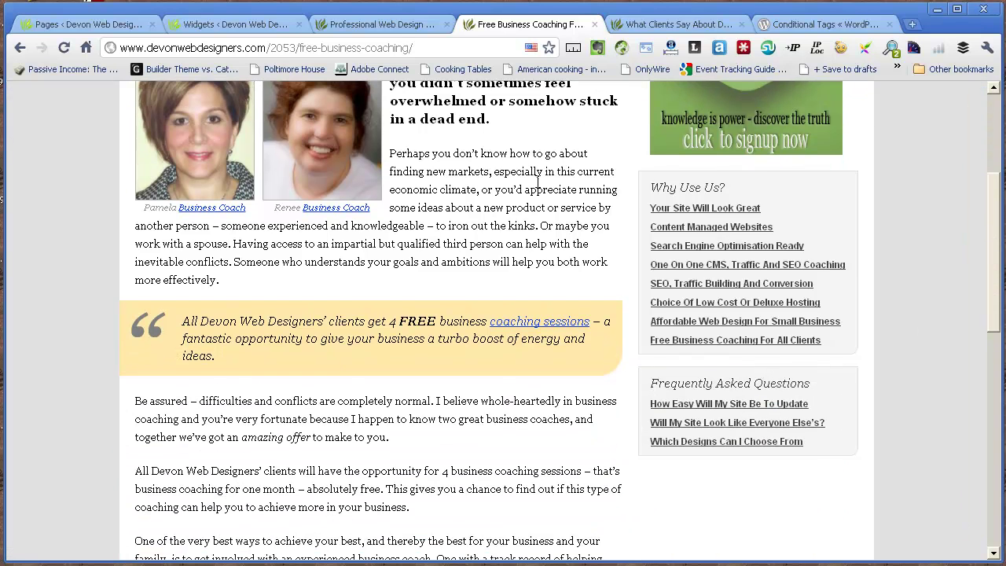
{"action": "left_click", "coordinate": [363, 26]}
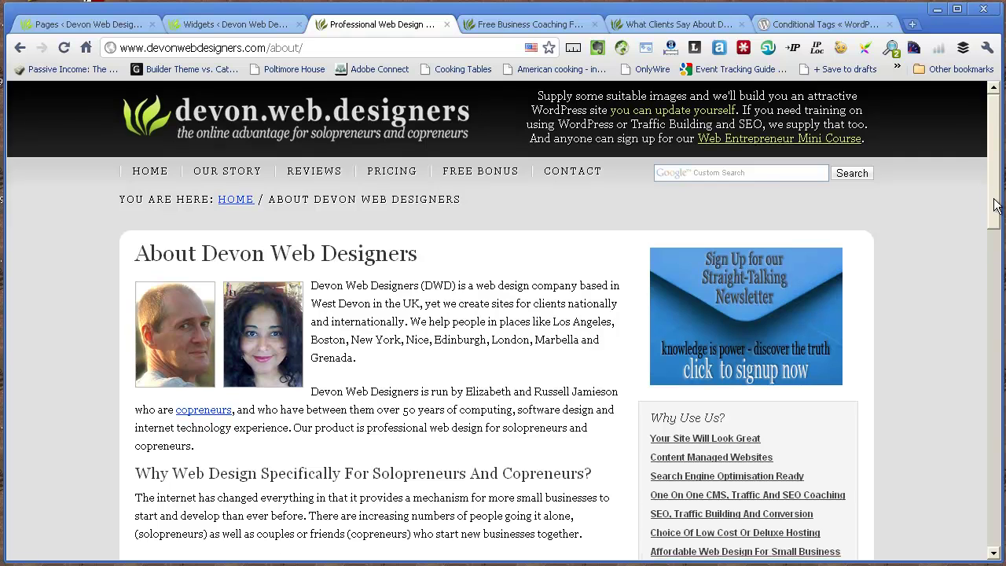
{"action": "scroll", "coordinate": [715, 189], "scroll_direction": "down", "scroll_amount": 3}
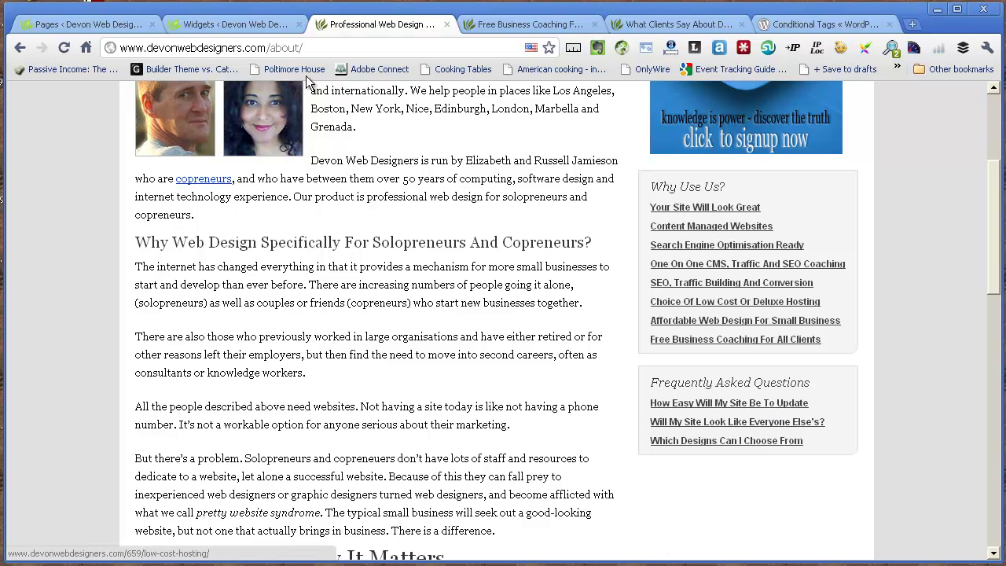
Add the Genesis - Latest Tweets widget to the Primary Sidebar below the Frequently Asked Questions featured posts widget.
{"action": "left_click", "coordinate": [203, 25]}
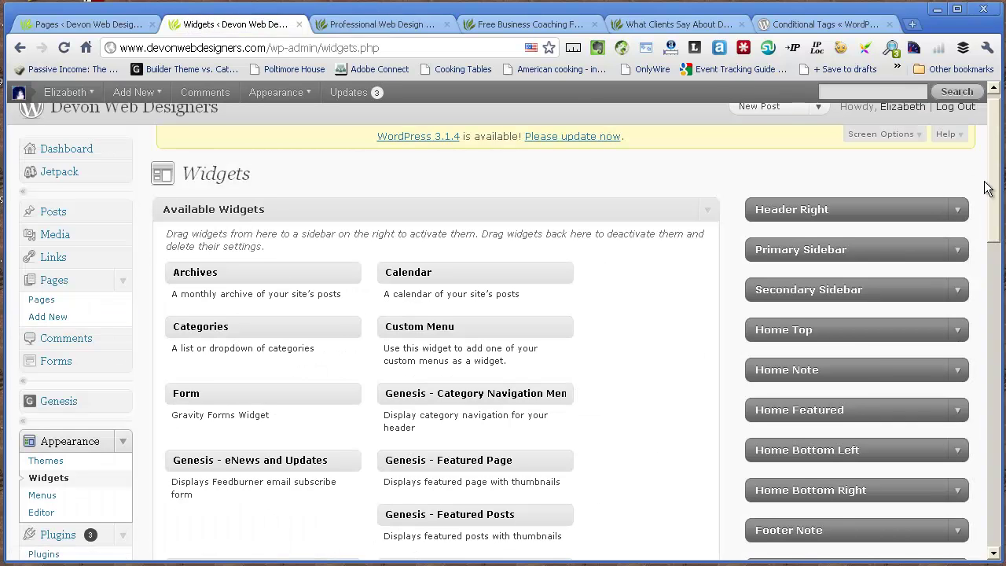
{"action": "left_click_drag", "start_coordinate": [994, 201], "coordinate": [997, 165]}
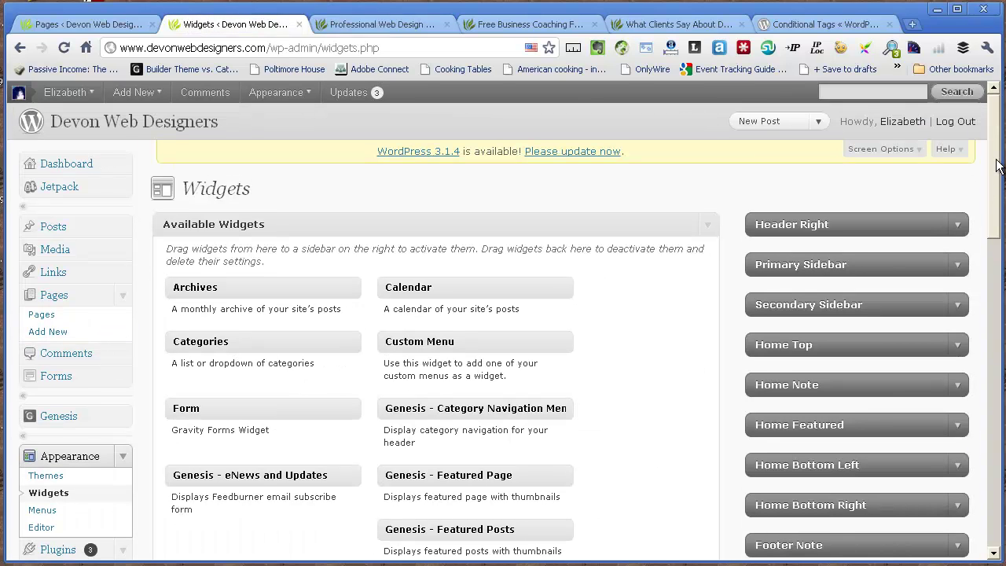
{"action": "left_click", "coordinate": [958, 269]}
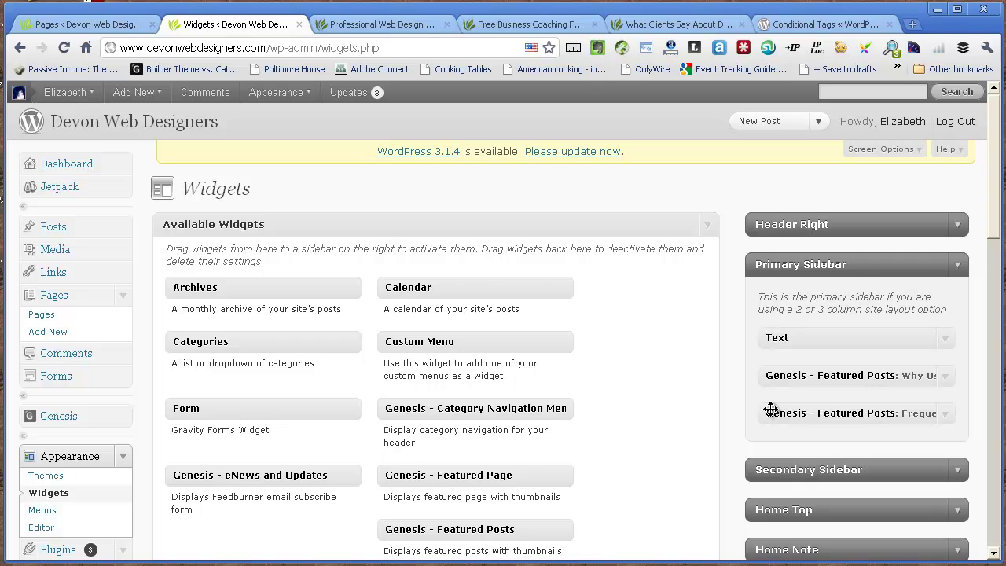
{"action": "left_click_drag", "start_coordinate": [990, 232], "coordinate": [990, 295]}
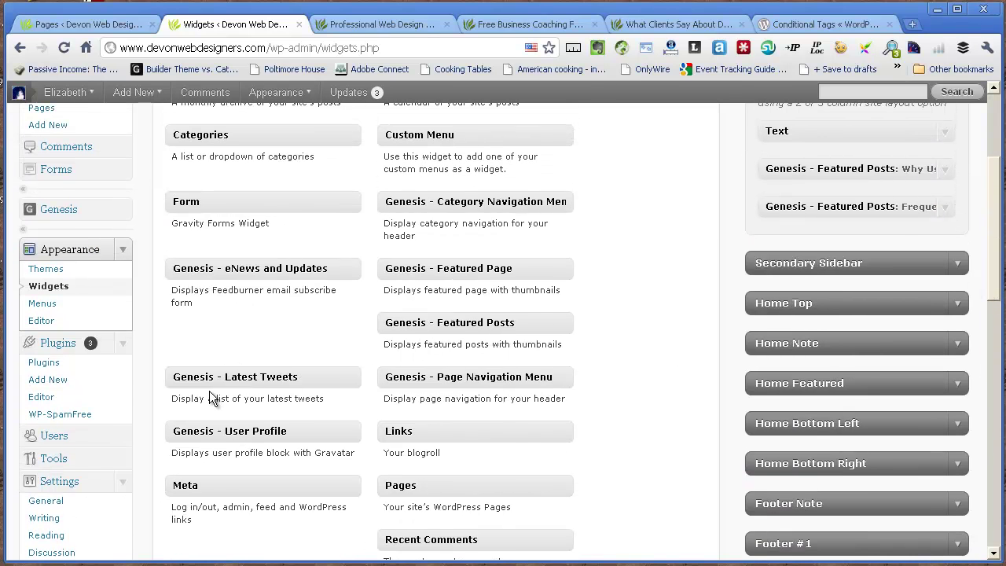
{"action": "left_click_drag", "start_coordinate": [211, 378], "coordinate": [809, 244]}
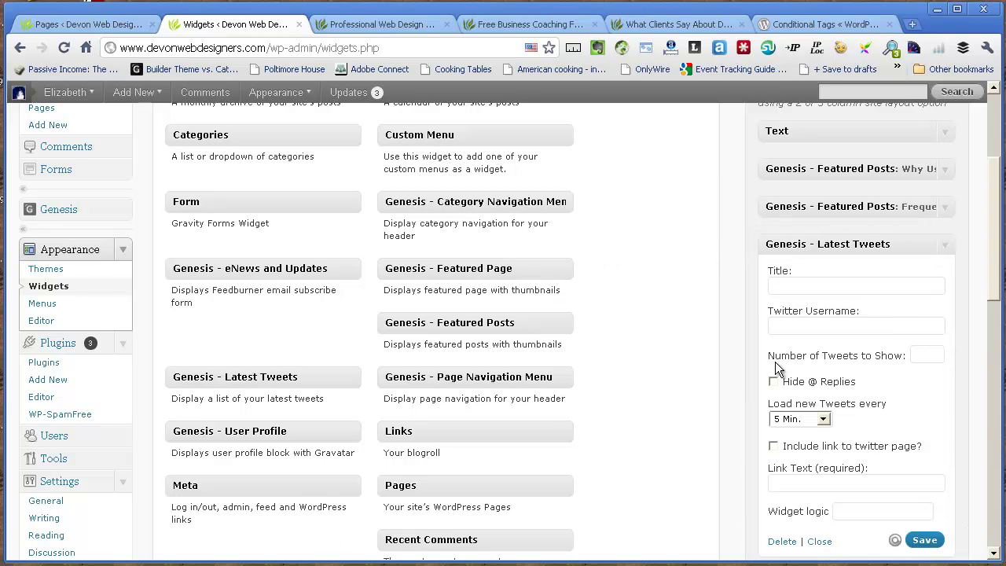
Title the tweets widget "My Tweets", enter the Twitter username, show 3 tweets, hide @ replies, and save it.
{"action": "left_click", "coordinate": [797, 283]}
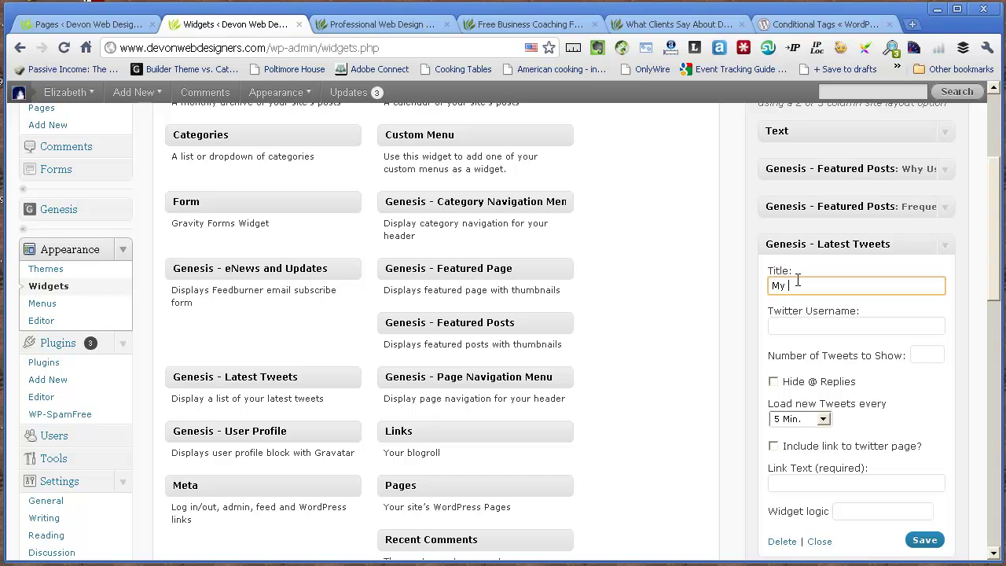
{"action": "left_click", "coordinate": [795, 323]}
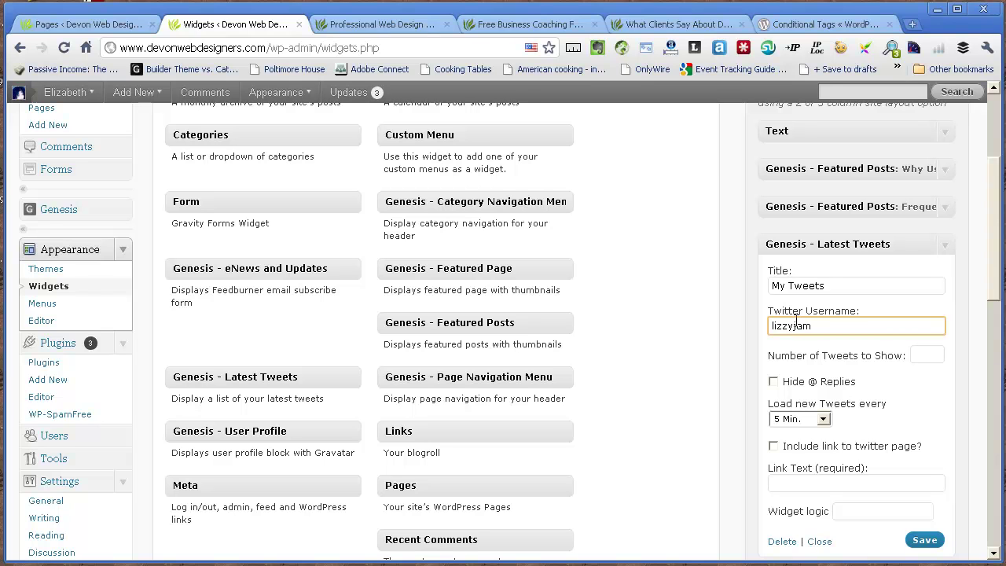
{"action": "left_click", "coordinate": [924, 355]}
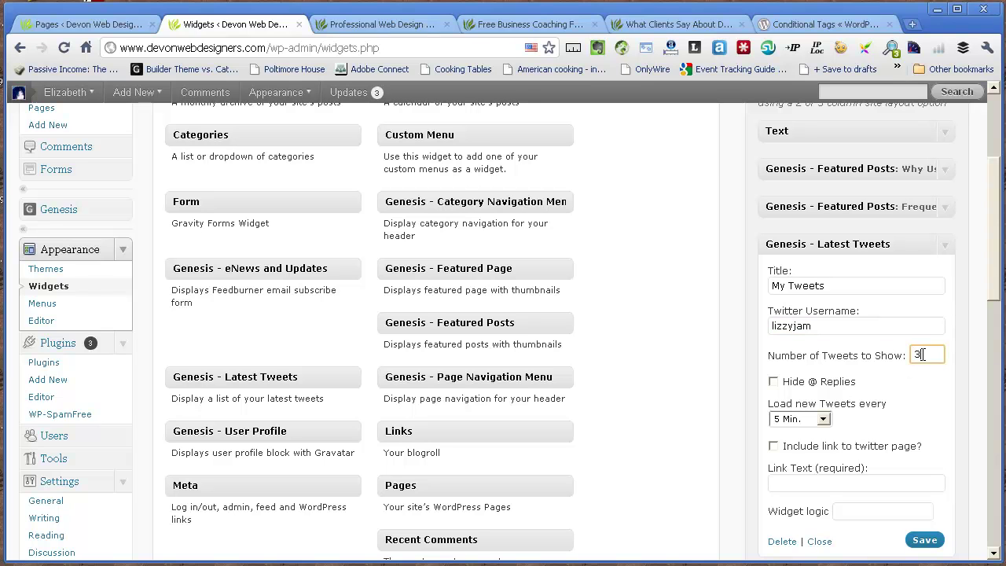
{"action": "left_click", "coordinate": [774, 382]}
{"action": "left_click", "coordinate": [924, 540]}
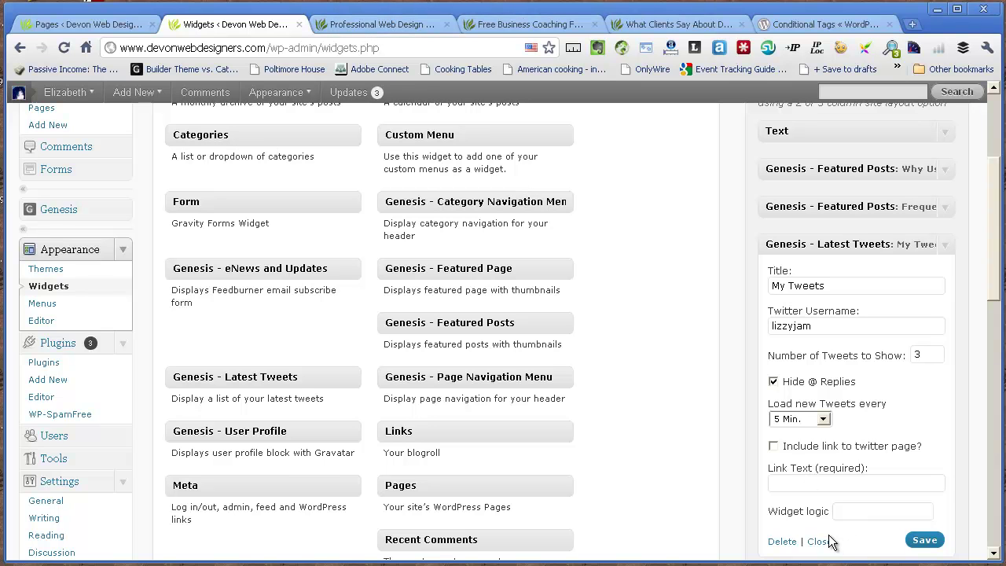
Review the three site pages' sidebars, reload the About page and inspect the My Tweets widget in its sidebar.
{"action": "left_click", "coordinate": [365, 24]}
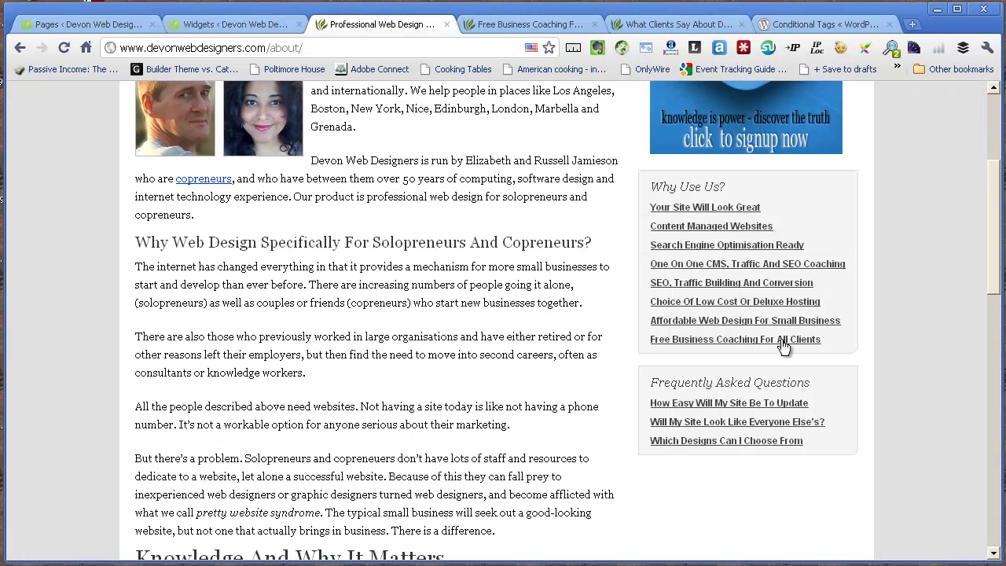
{"action": "left_click", "coordinate": [519, 26]}
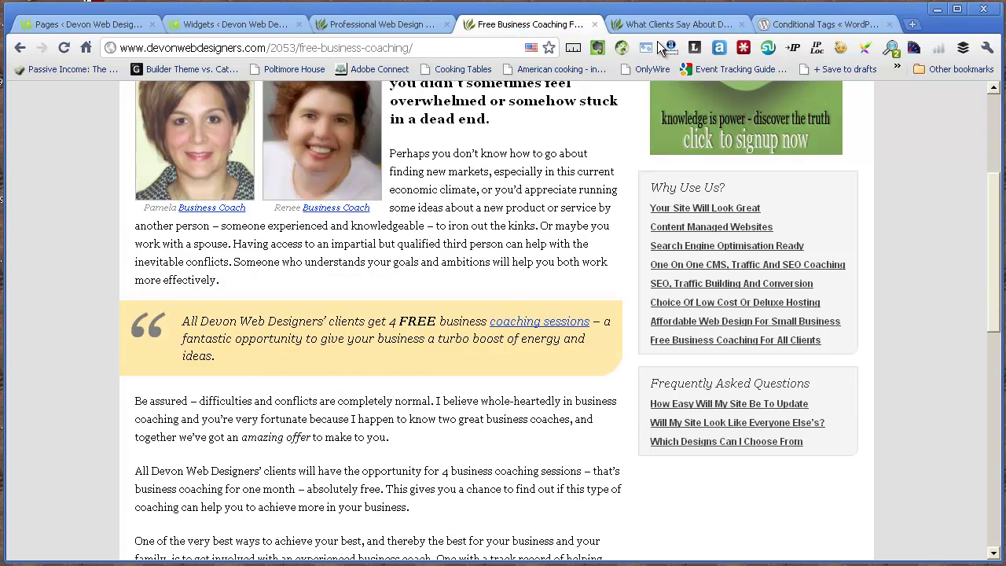
{"action": "left_click", "coordinate": [709, 25]}
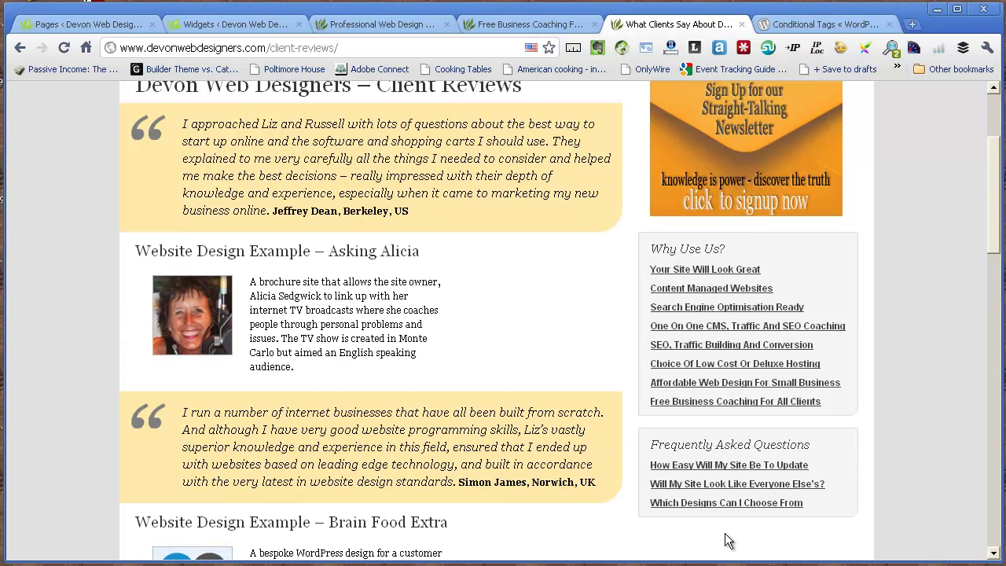
{"action": "left_click", "coordinate": [531, 24]}
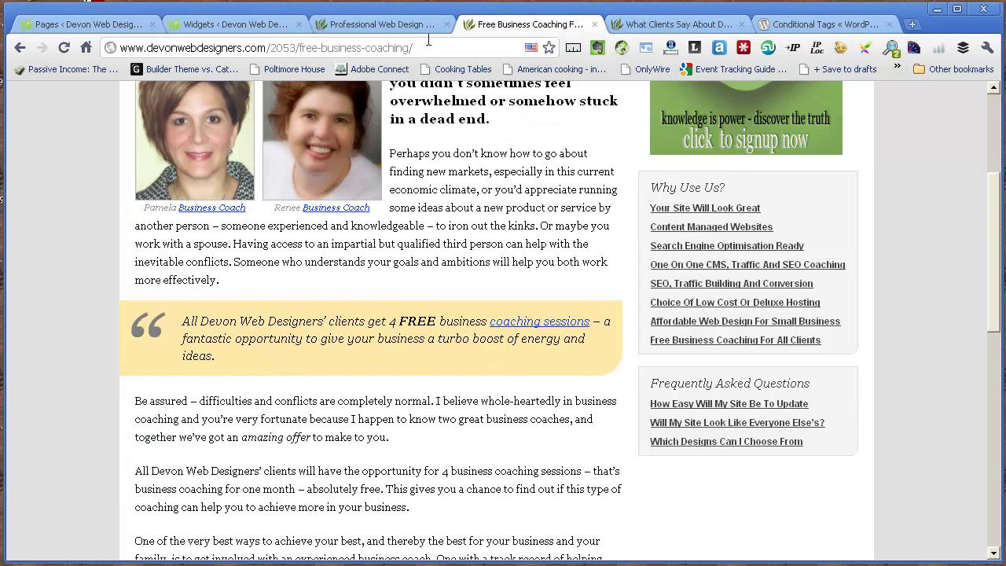
{"action": "left_click", "coordinate": [374, 26]}
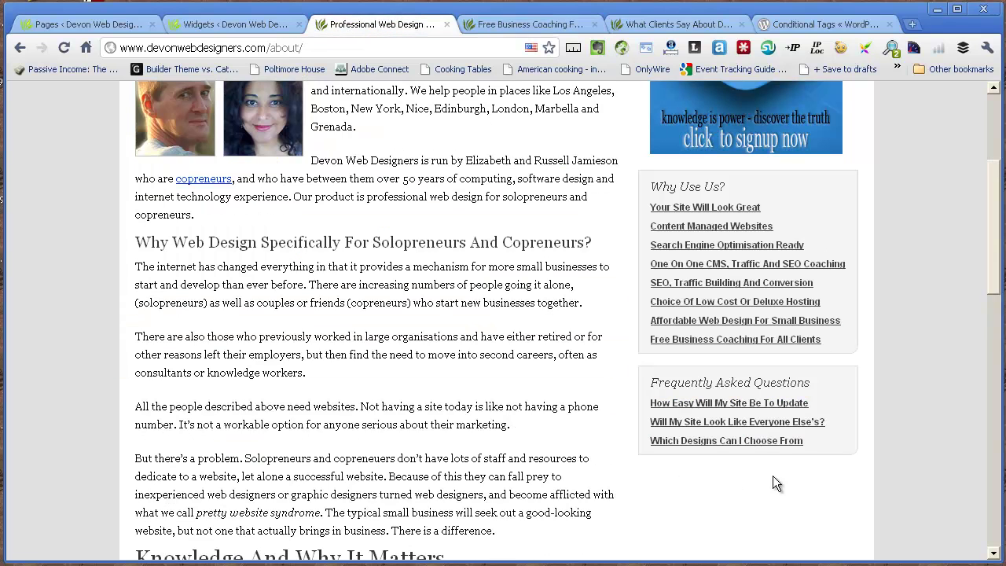
{"action": "right_click", "coordinate": [913, 231]}
{"action": "left_click", "coordinate": [937, 265]}
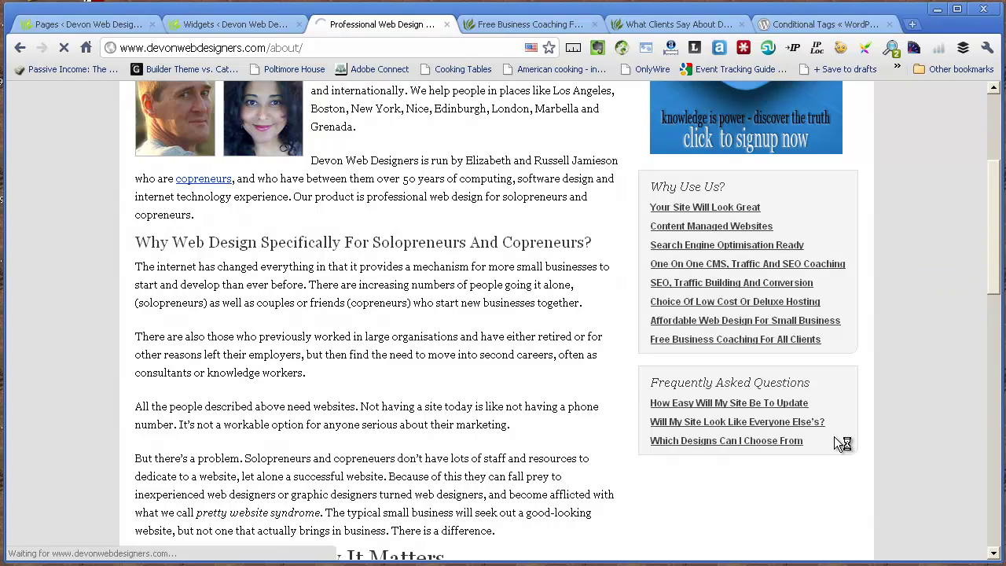
{"action": "scroll", "coordinate": [984, 306], "scroll_direction": "down", "scroll_amount": 7}
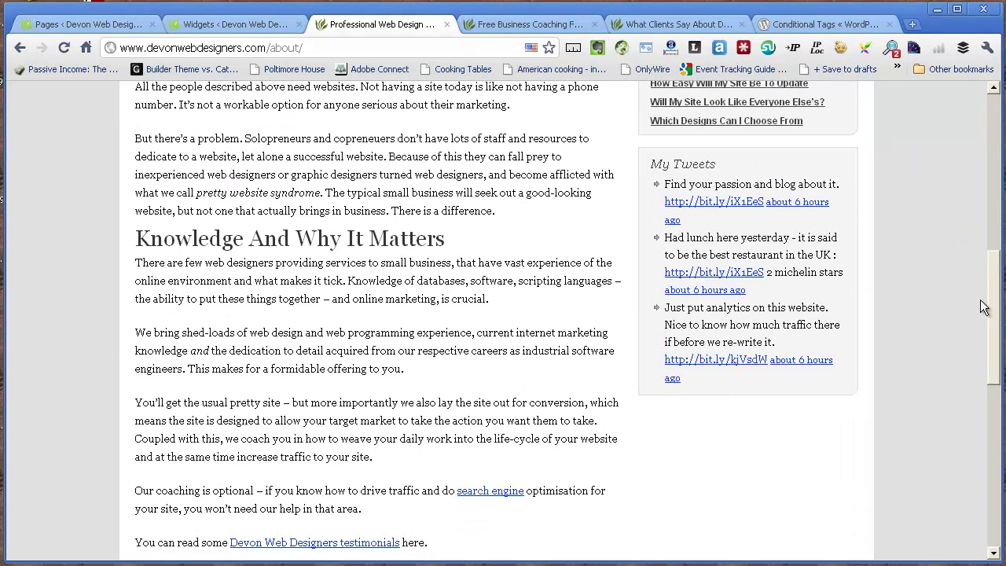
{"action": "mouse_move", "coordinate": [703, 373]}
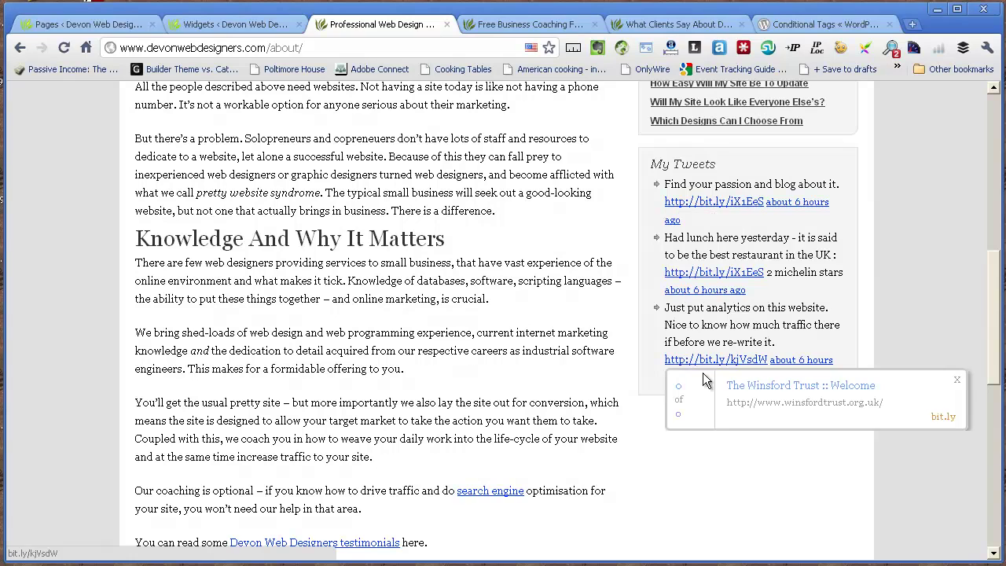
Reload the Free Business Coaching and Client Reviews pages and check their sidebars for the My Tweets widget.
{"action": "left_click", "coordinate": [512, 28]}
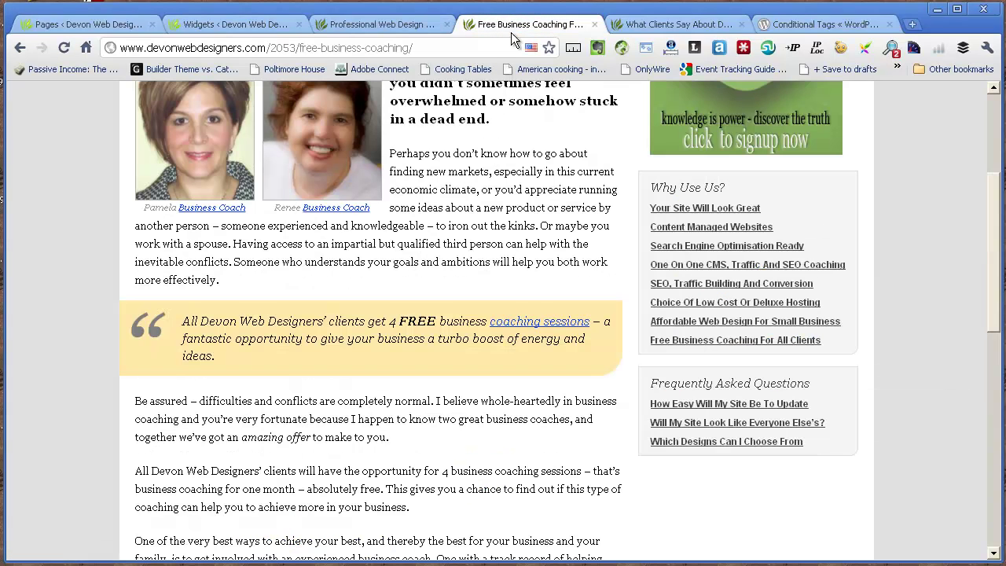
{"action": "right_click", "coordinate": [890, 192]}
{"action": "left_click", "coordinate": [912, 232]}
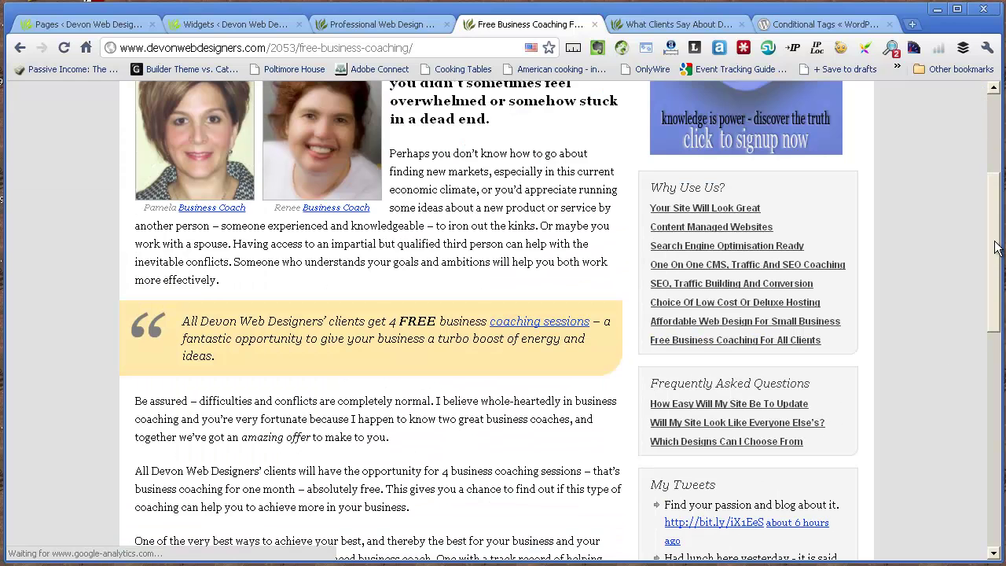
{"action": "left_click_drag", "start_coordinate": [997, 247], "coordinate": [997, 316]}
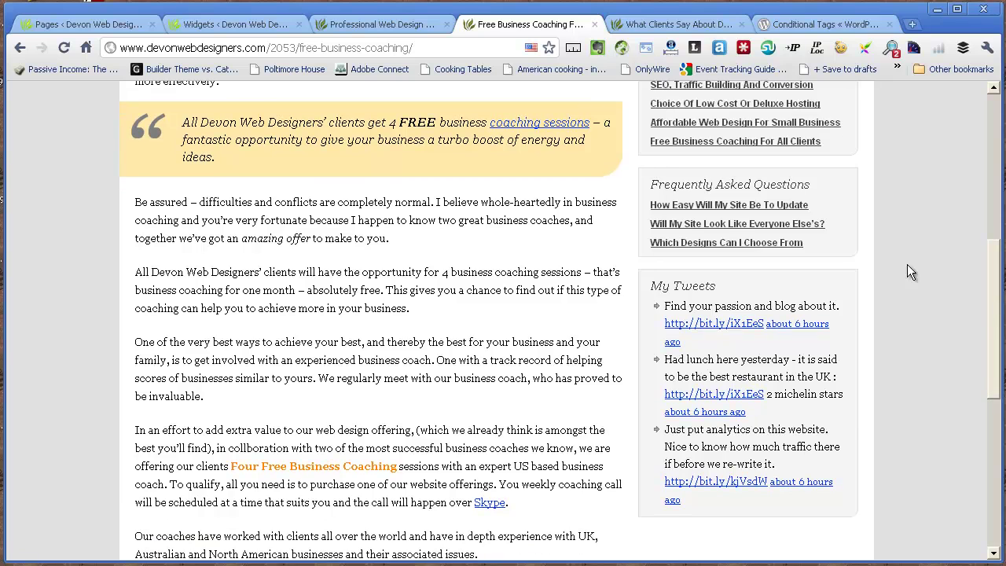
{"action": "key", "text": "ctrl+Tab"}
{"action": "right_click", "coordinate": [916, 167]}
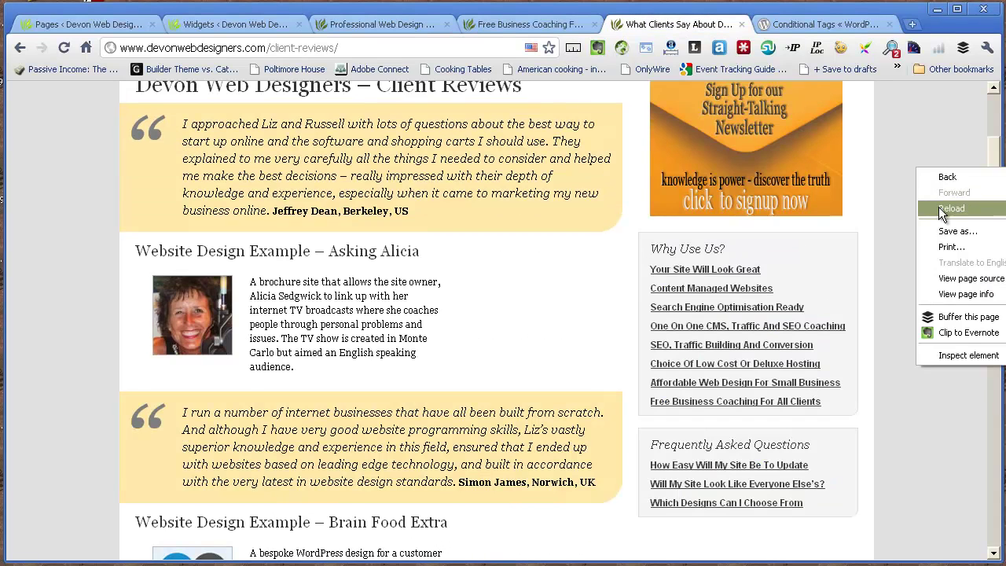
{"action": "left_click", "coordinate": [928, 210]}
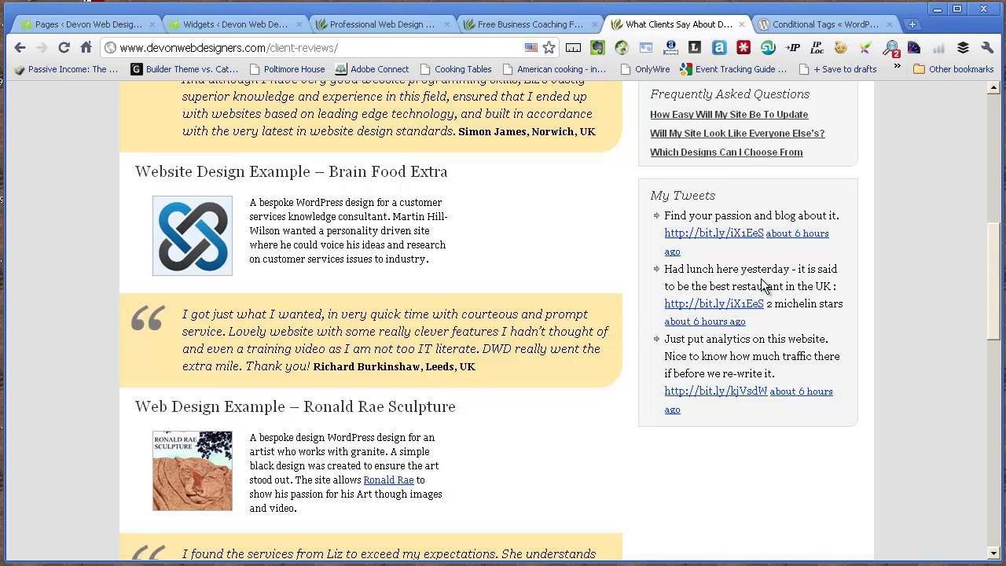
Compare the refreshed sidebars across the About, Free Business Coaching and Client Reviews pages.
{"action": "left_click", "coordinate": [373, 30]}
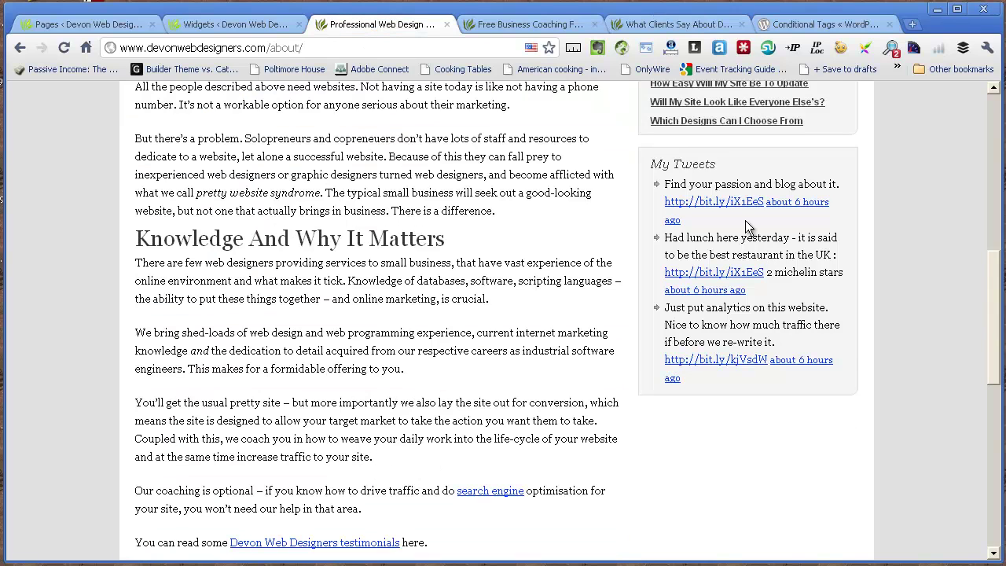
{"action": "left_click_drag", "start_coordinate": [995, 289], "coordinate": [997, 175]}
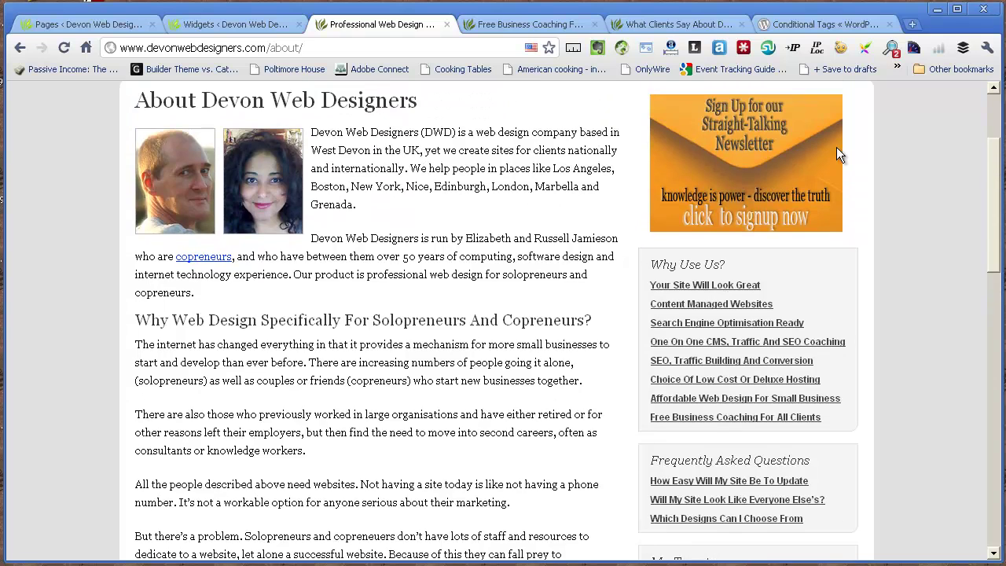
{"action": "left_click", "coordinate": [497, 30]}
{"action": "left_click", "coordinate": [662, 30]}
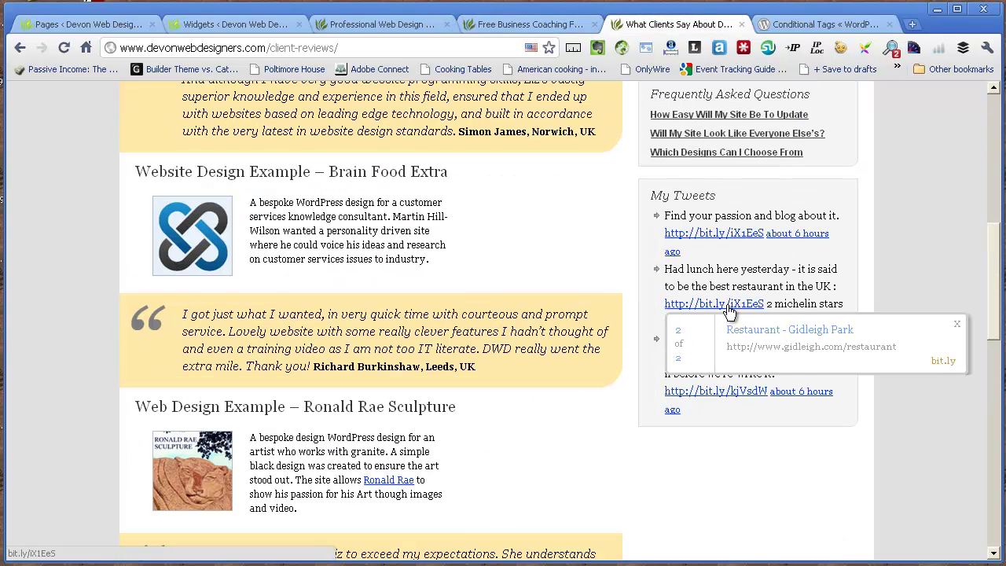
{"action": "left_click", "coordinate": [401, 26]}
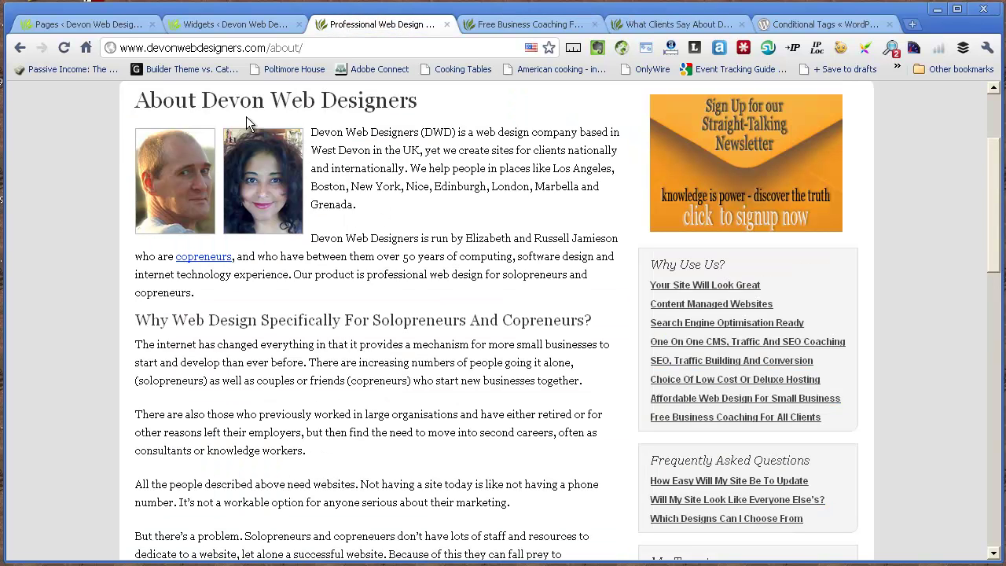
Switch to the WordPress Codex article on Conditional Tags and view it from the beginning.
{"action": "left_click", "coordinate": [802, 26]}
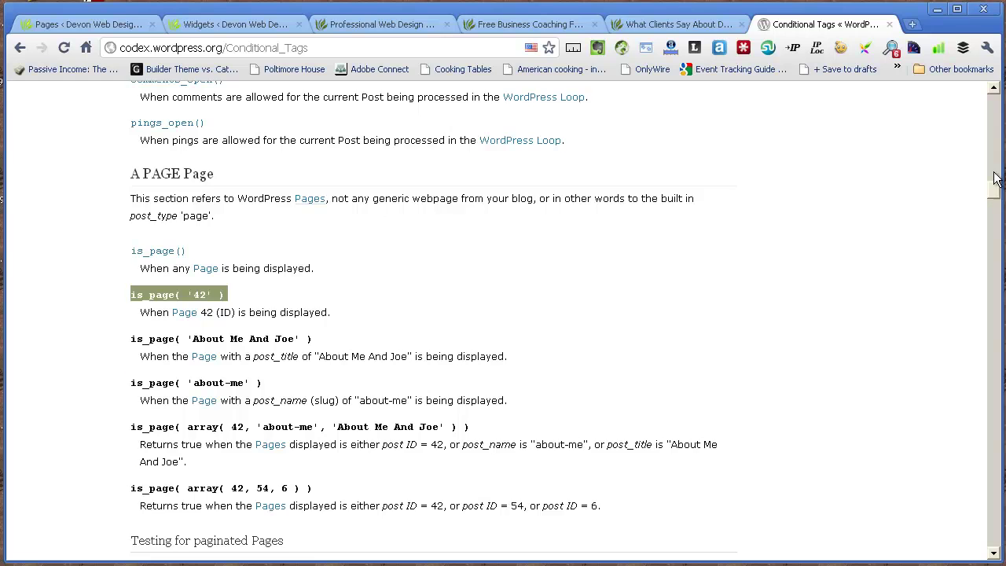
{"action": "key", "text": "Home"}
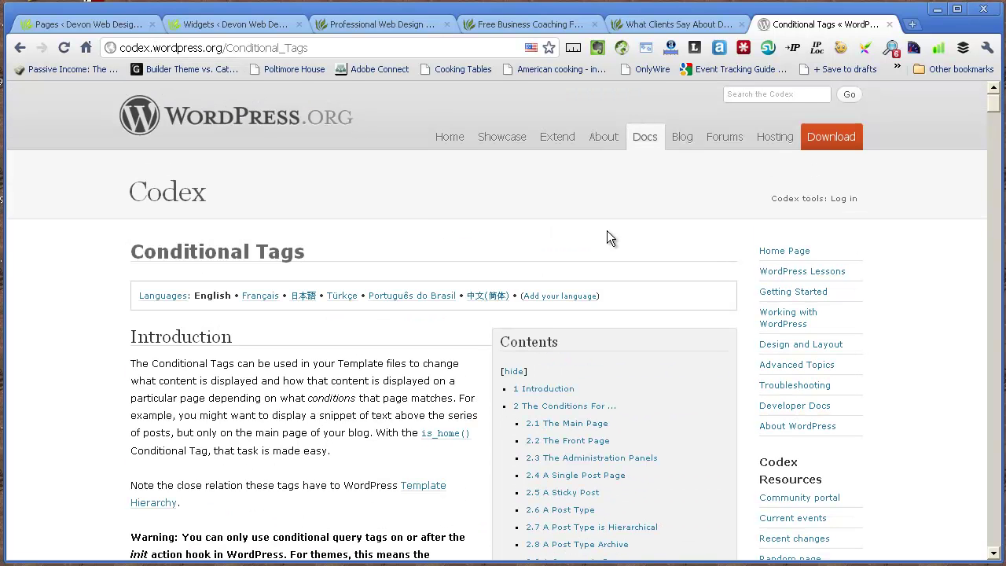
Browse the Codex's conditional tag examples and look up the About Devon Web Designers page's ID in the admin Pages list.
{"action": "left_click_drag", "start_coordinate": [995, 105], "coordinate": [996, 155]}
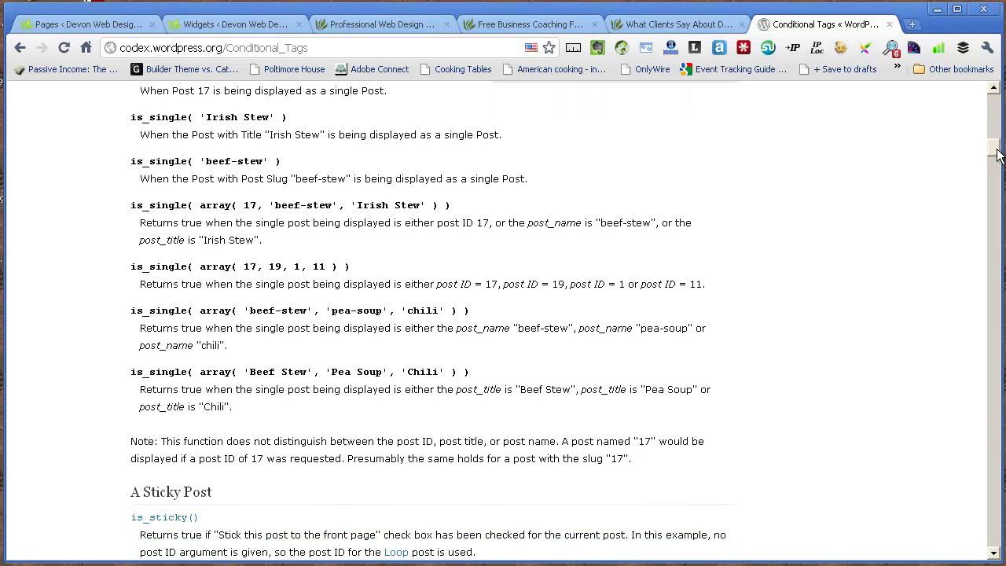
{"action": "key", "text": "ctrl+3"}
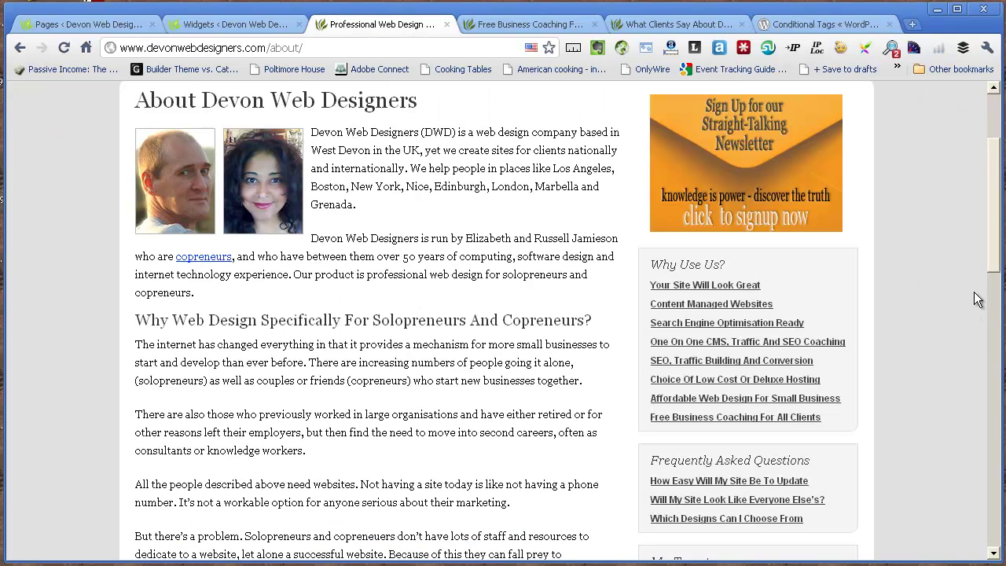
{"action": "left_click_drag", "start_coordinate": [991, 256], "coordinate": [997, 190]}
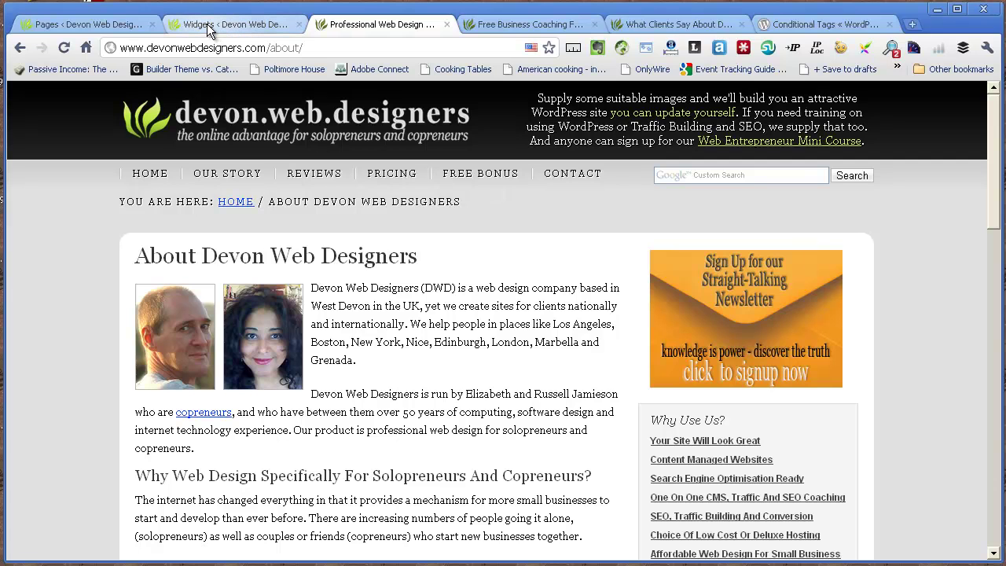
{"action": "left_click", "coordinate": [33, 25]}
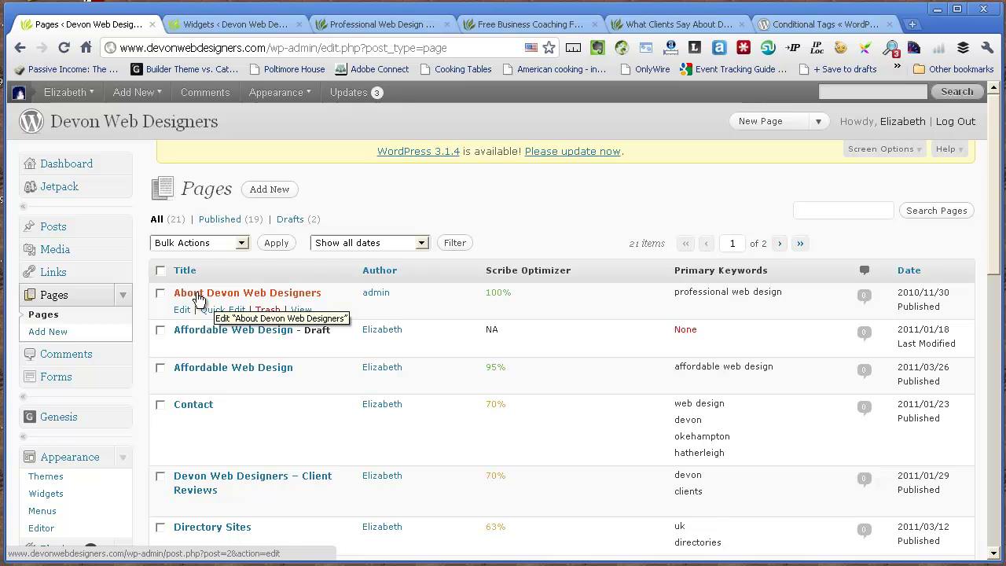
Copy the is_page( '42' ) example from the "A PAGE Page" section of the Codex Conditional Tags article.
{"action": "left_click", "coordinate": [829, 27]}
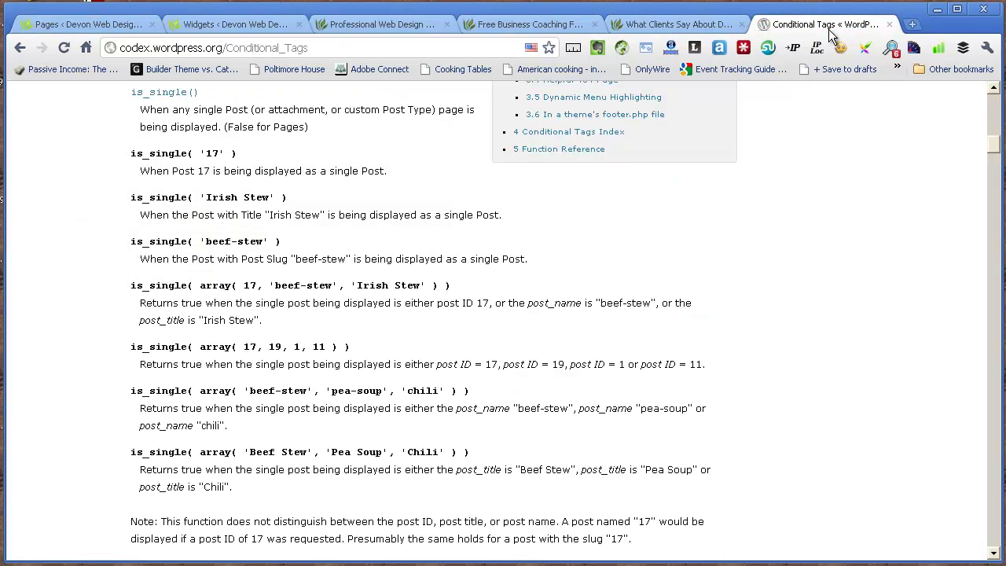
{"action": "left_click_drag", "start_coordinate": [997, 152], "coordinate": [997, 201]}
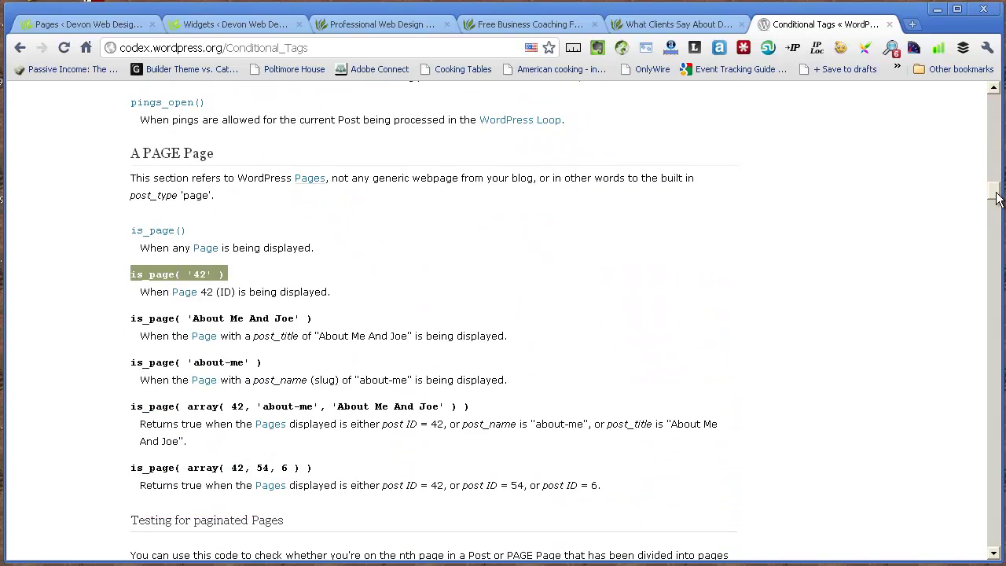
{"action": "left_click", "coordinate": [126, 285]}
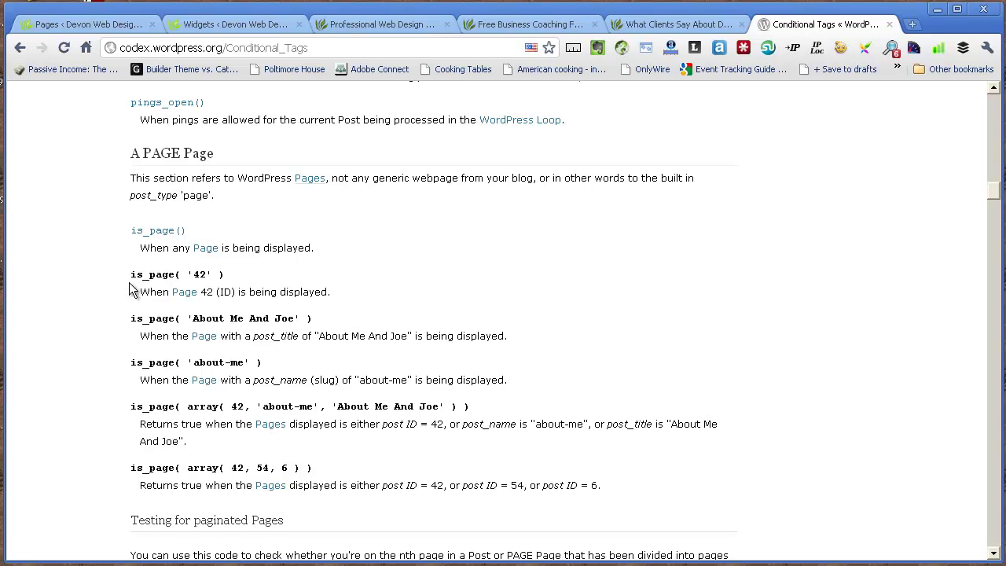
{"action": "left_click_drag", "start_coordinate": [130, 275], "coordinate": [244, 281]}
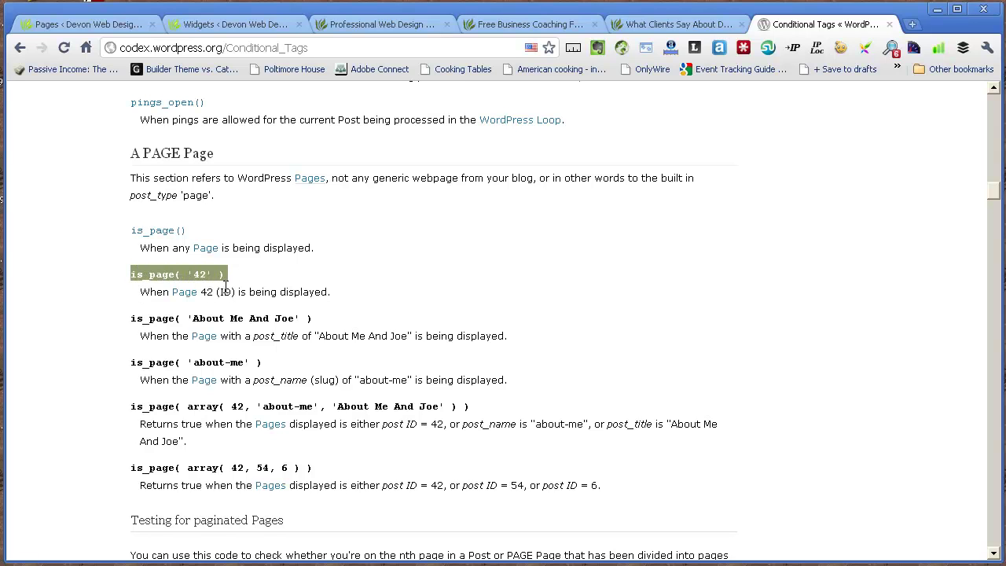
{"action": "left_click", "coordinate": [218, 279]}
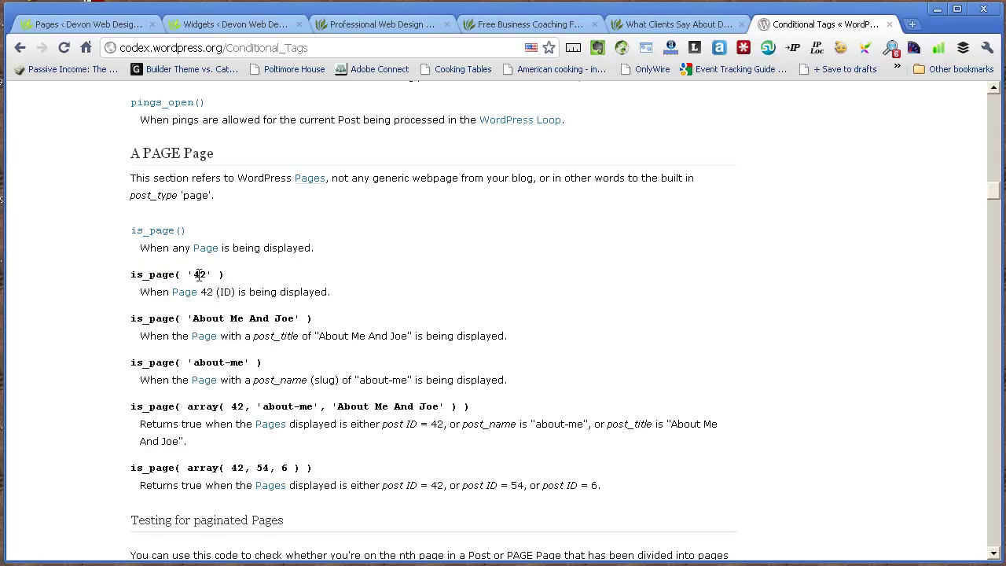
{"action": "left_click_drag", "start_coordinate": [130, 274], "coordinate": [239, 273]}
{"action": "key", "text": "ctrl+c"}
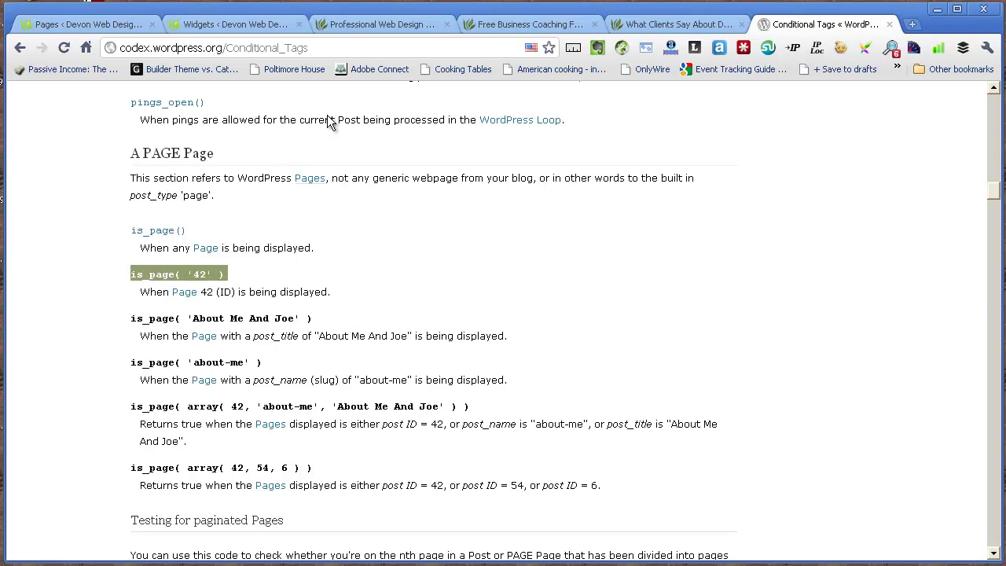
Paste the copied tag as the My Tweets widget's widget logic, change it to is_page( '2' ) and save the widget.
{"action": "left_click", "coordinate": [248, 30]}
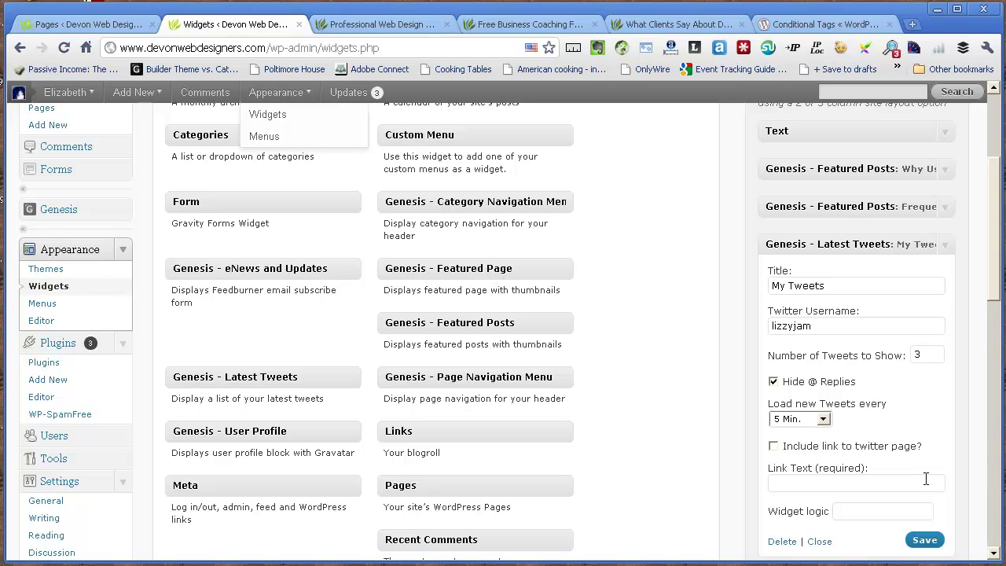
{"action": "left_click_drag", "start_coordinate": [1002, 299], "coordinate": [1002, 325]}
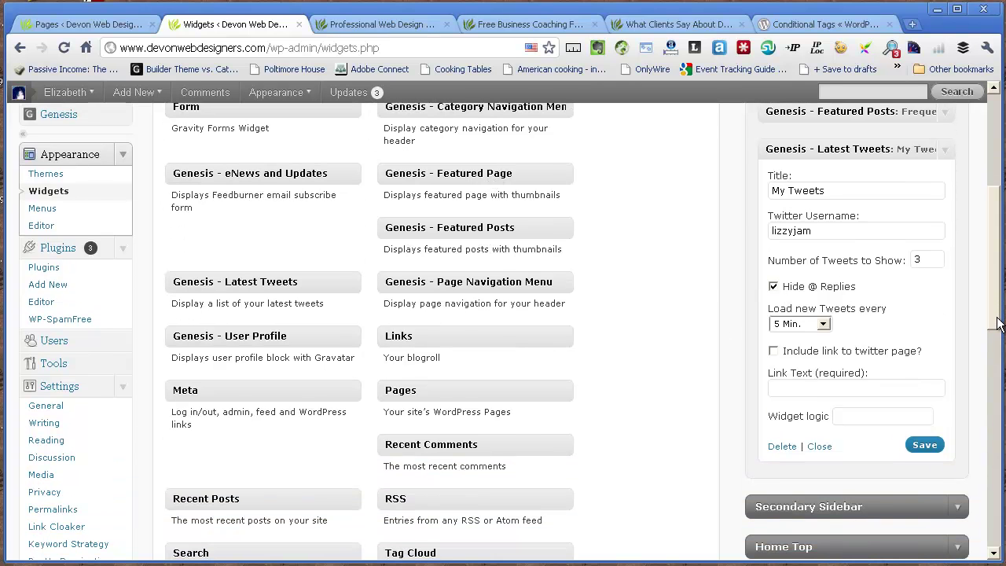
{"action": "left_click", "coordinate": [850, 419]}
{"action": "key", "text": "ctrl+v"}
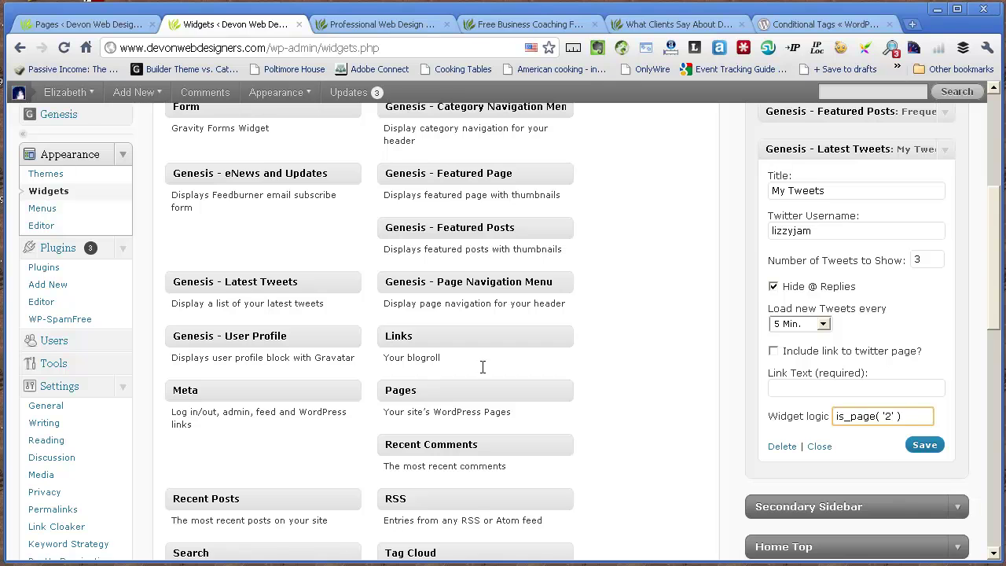
{"action": "left_click", "coordinate": [926, 449]}
Reload the About page on the live site and check its sidebar for the My Tweets widget.
{"action": "left_click", "coordinate": [405, 26]}
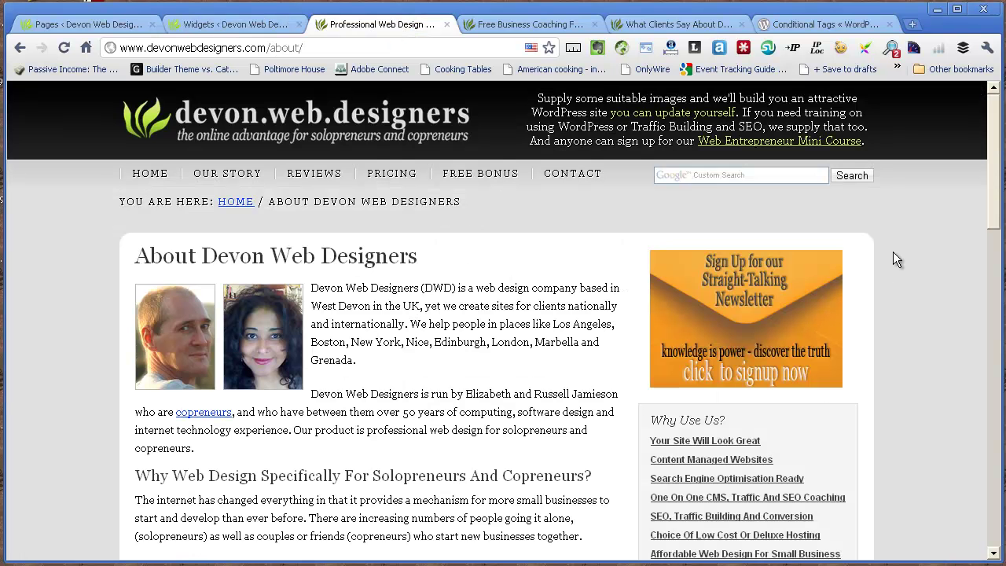
{"action": "right_click", "coordinate": [908, 233]}
{"action": "left_click", "coordinate": [934, 272]}
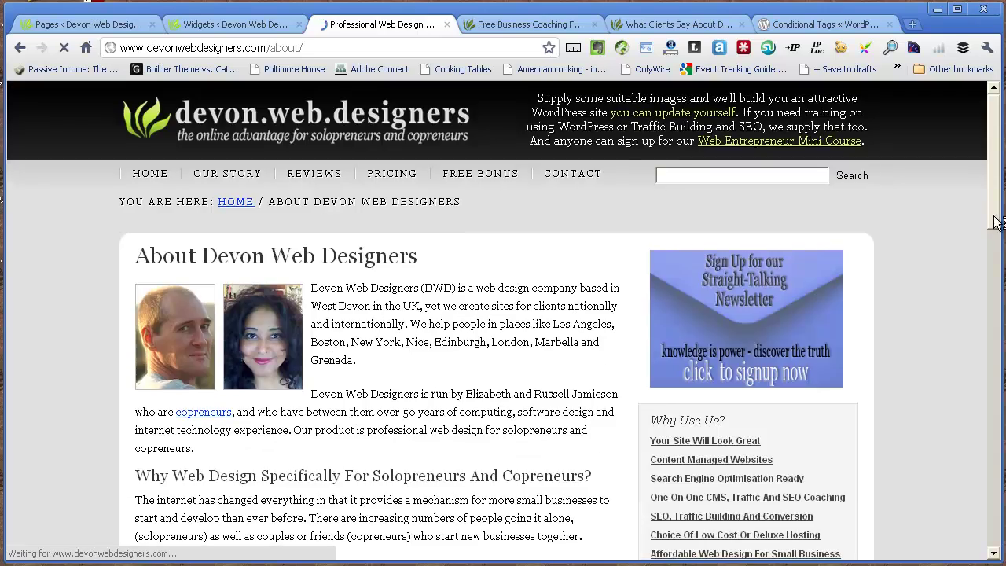
{"action": "scroll", "coordinate": [998, 224], "scroll_direction": "down", "scroll_amount": 7}
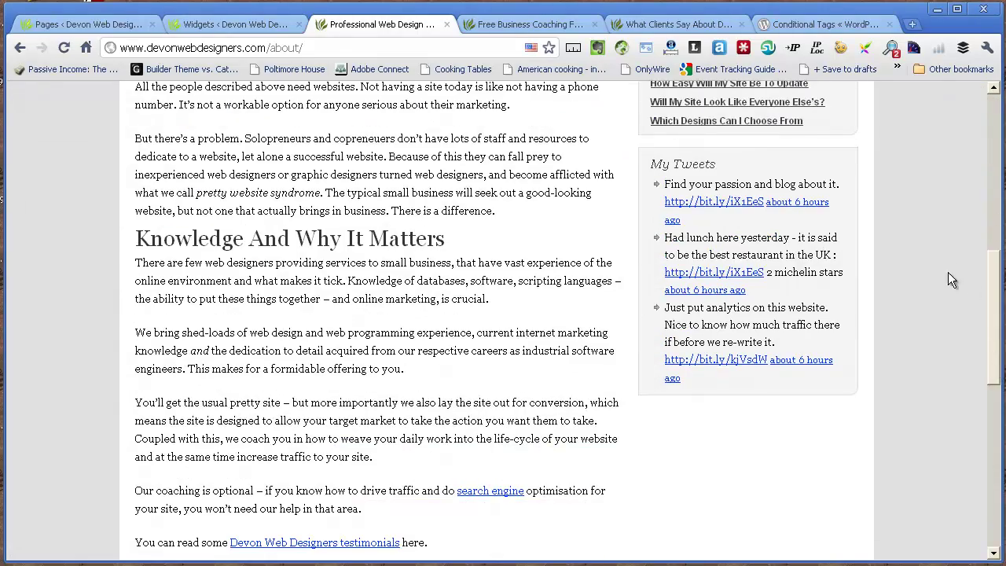
{"action": "scroll", "coordinate": [994, 295], "scroll_direction": "up", "scroll_amount": 6}
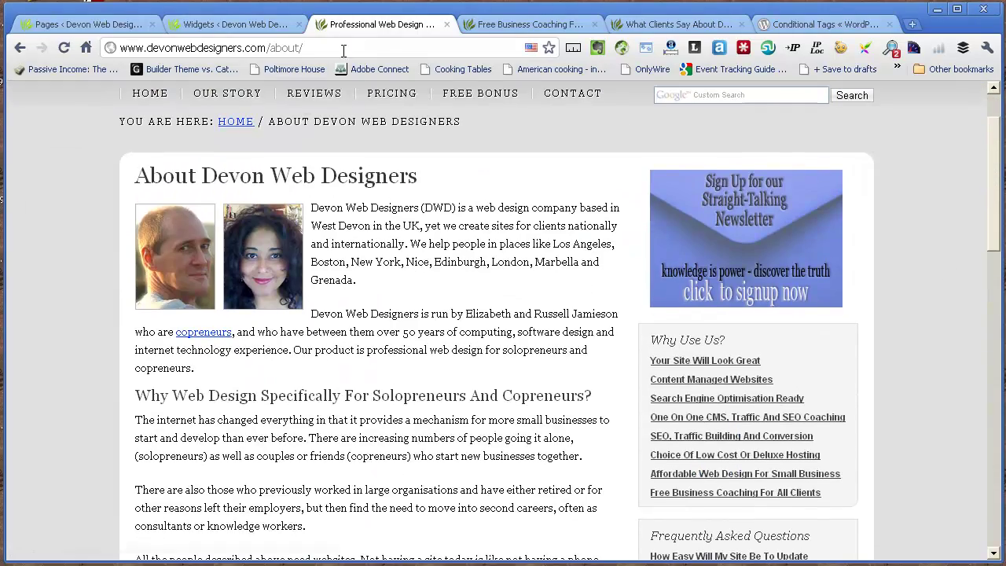
Reload the Free Business Coaching page and check its sidebar for the My Tweets widget.
{"action": "left_click", "coordinate": [493, 26]}
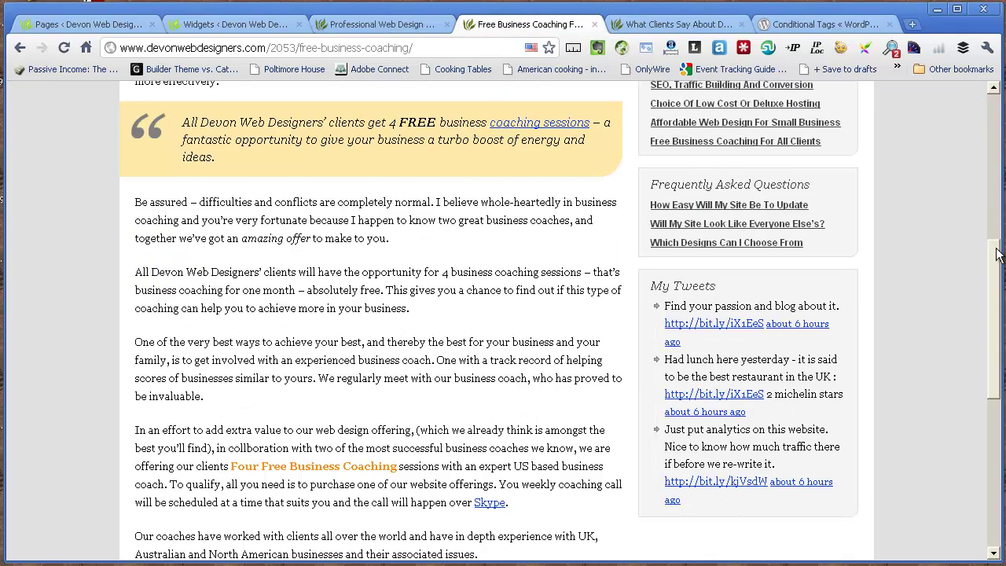
{"action": "scroll", "coordinate": [935, 202], "scroll_direction": "up", "scroll_amount": 5}
{"action": "scroll", "coordinate": [935, 281], "scroll_direction": "down", "scroll_amount": 5}
{"action": "right_click", "coordinate": [920, 176]}
{"action": "left_click", "coordinate": [939, 218]}
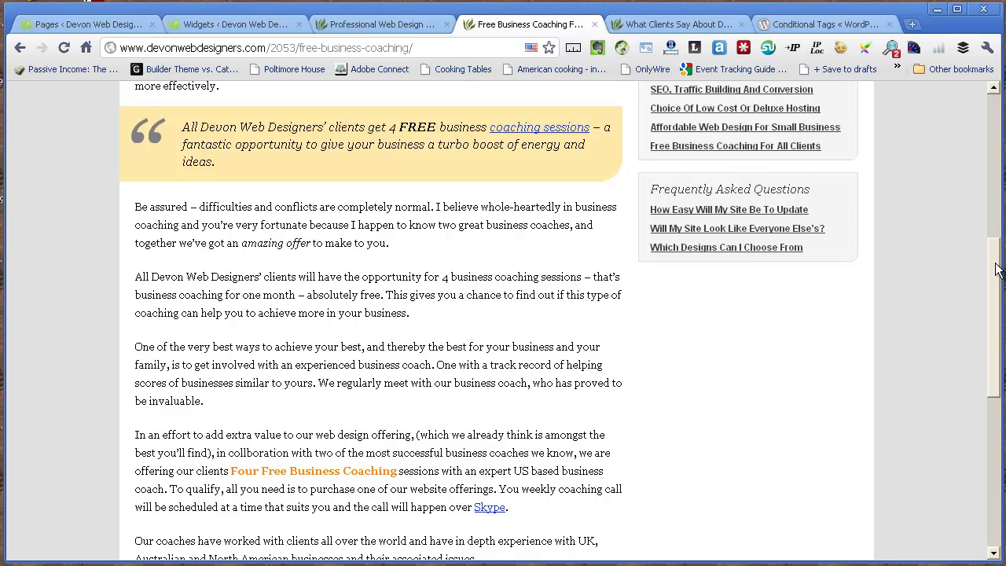
{"action": "left_click_drag", "start_coordinate": [997, 269], "coordinate": [994, 150]}
Reload the Client Reviews page, check its sidebar for the My Tweets widget and compare it with the About page.
{"action": "left_click", "coordinate": [669, 26]}
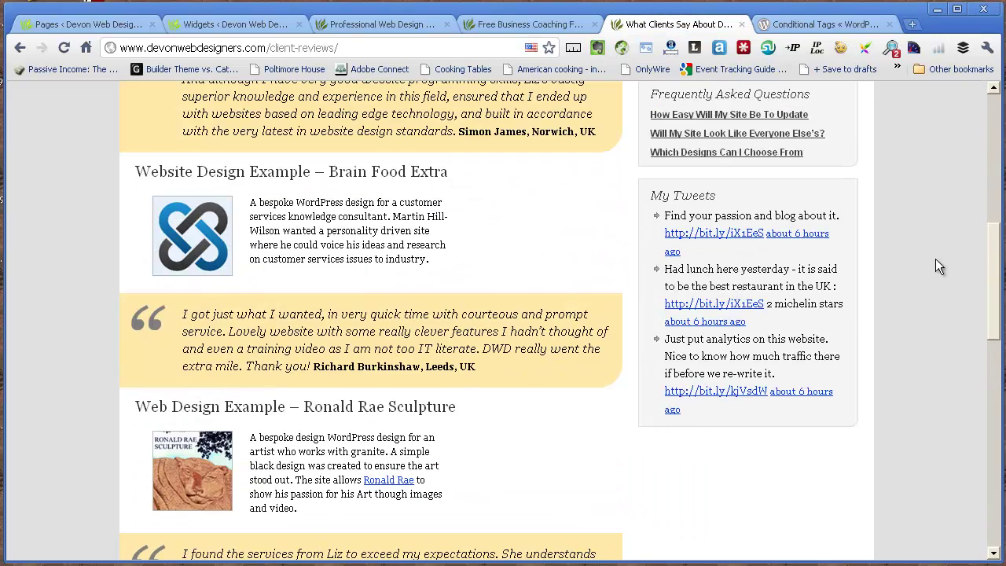
{"action": "left_click_drag", "start_coordinate": [993, 255], "coordinate": [993, 160]}
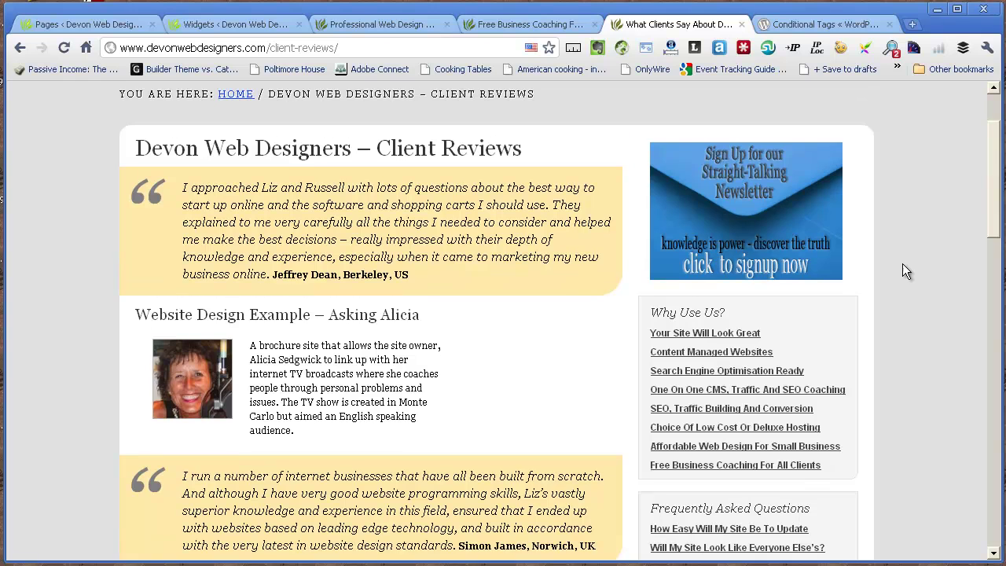
{"action": "right_click", "coordinate": [903, 271]}
{"action": "left_click", "coordinate": [916, 312]}
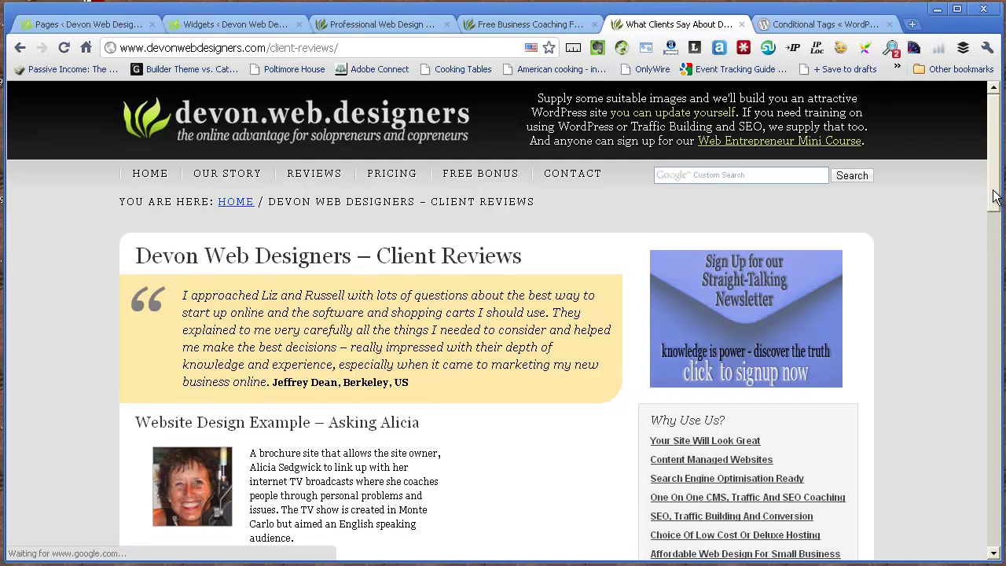
{"action": "left_click_drag", "start_coordinate": [993, 189], "coordinate": [996, 276]}
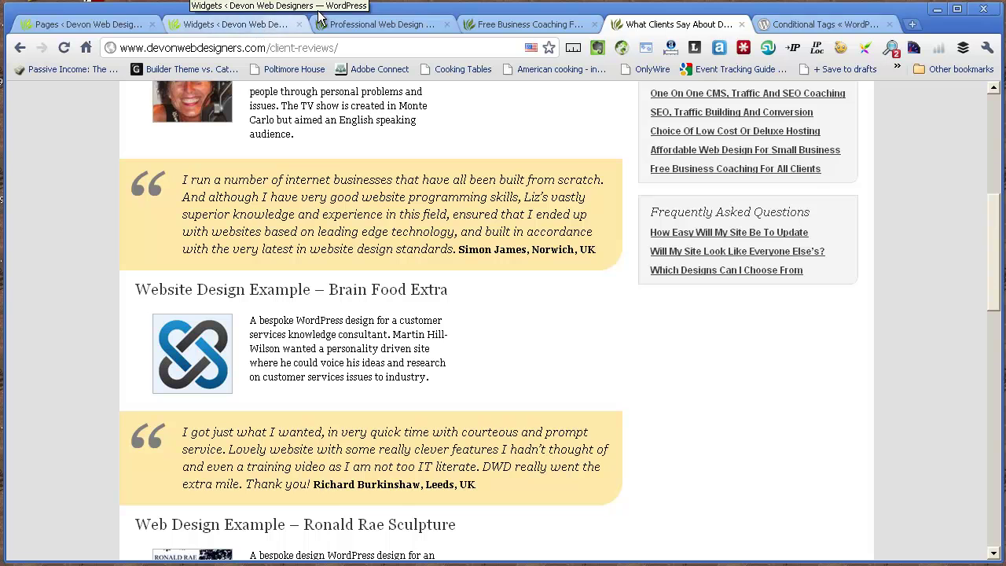
{"action": "left_click", "coordinate": [352, 32]}
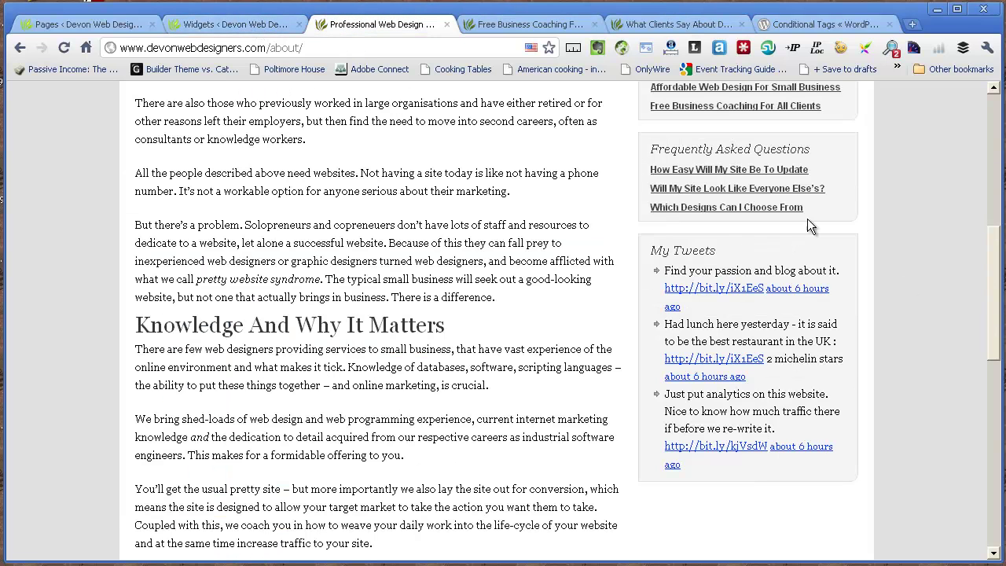